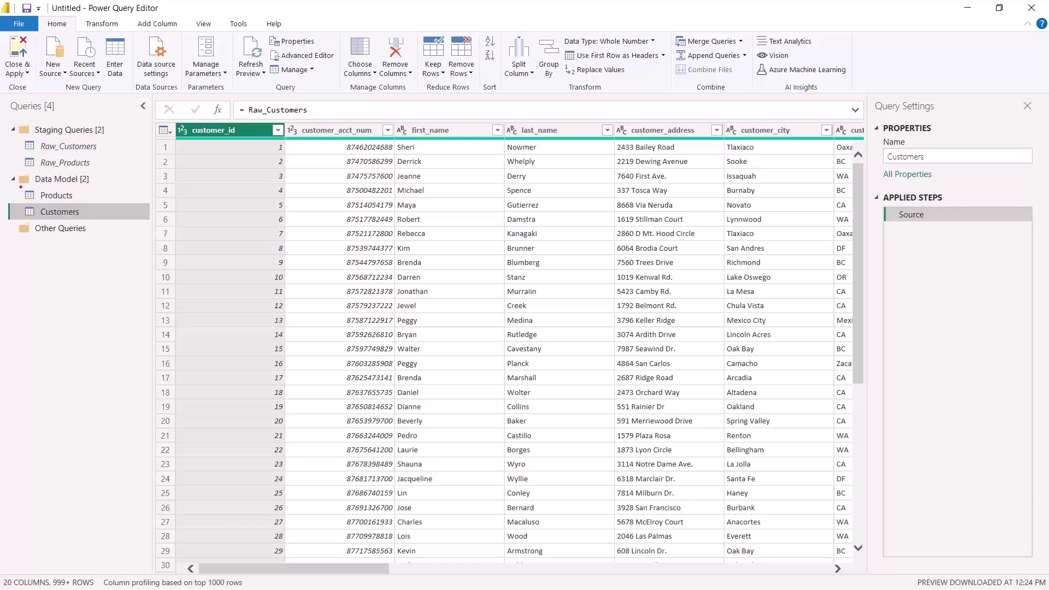
left_click_drag(20, 188, 90, 229)
left_click(325, 129)
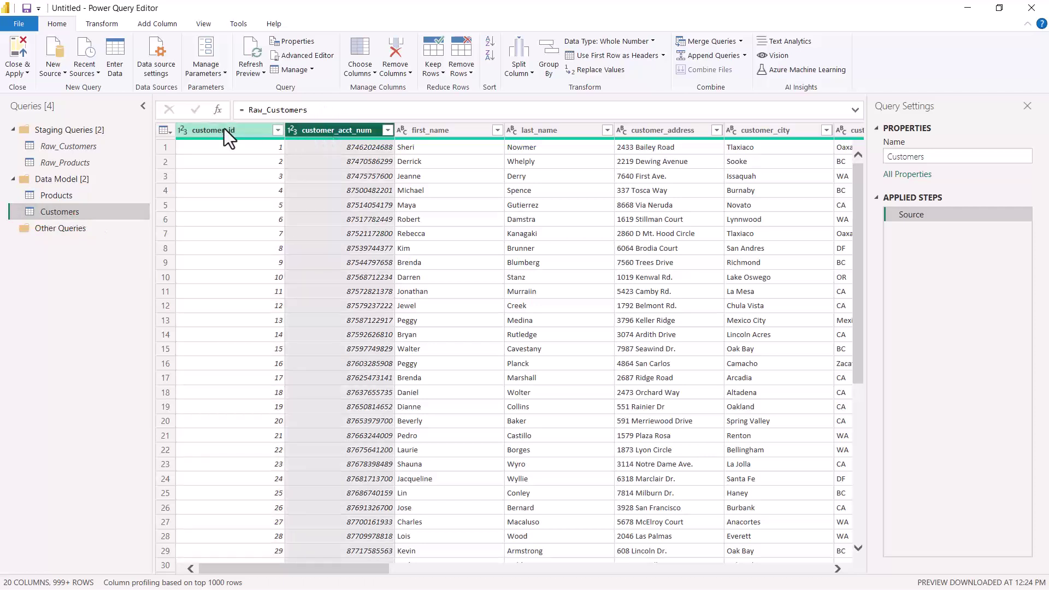
left_click(224, 130)
left_click(349, 132)
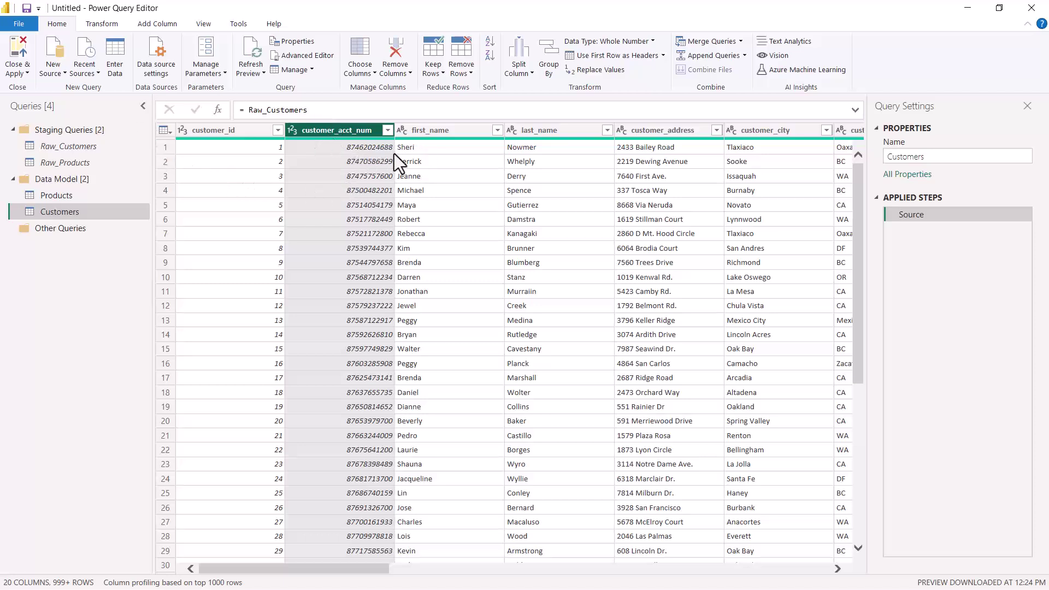
left_click(156, 27)
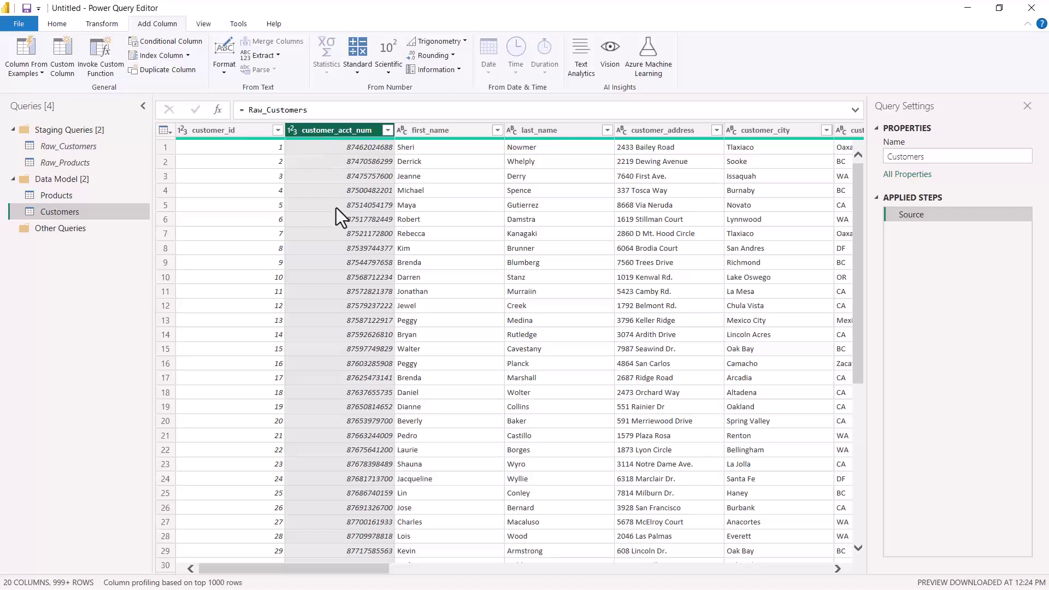
left_click(97, 24)
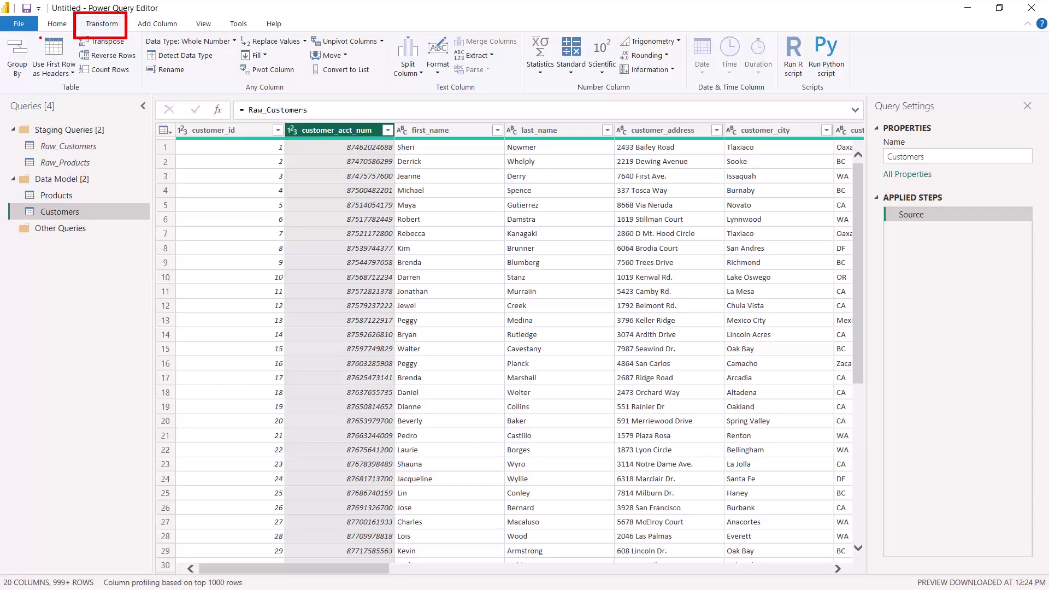
left_click(55, 22)
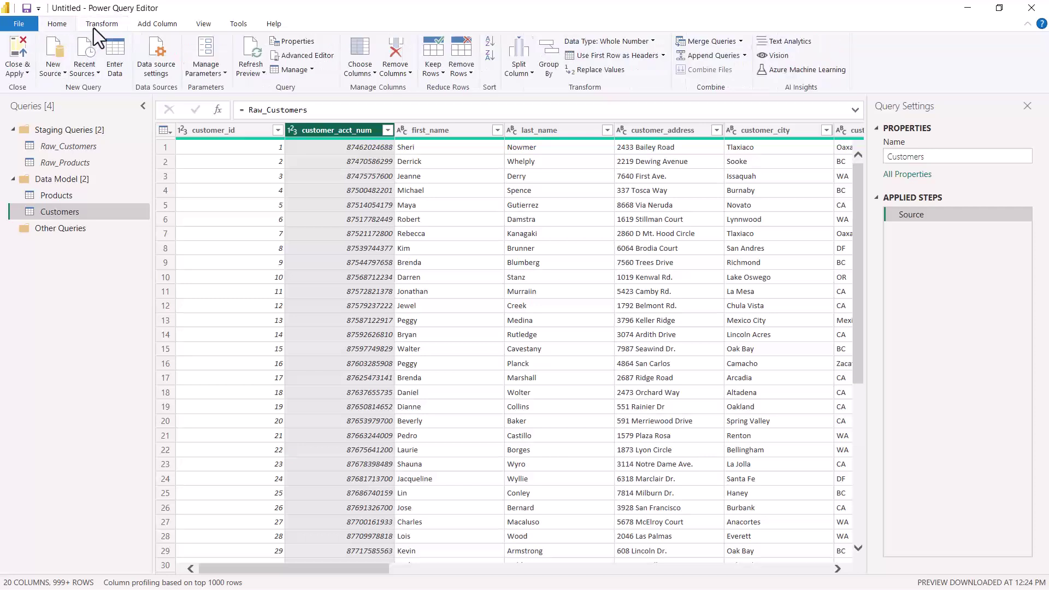
left_click(94, 27)
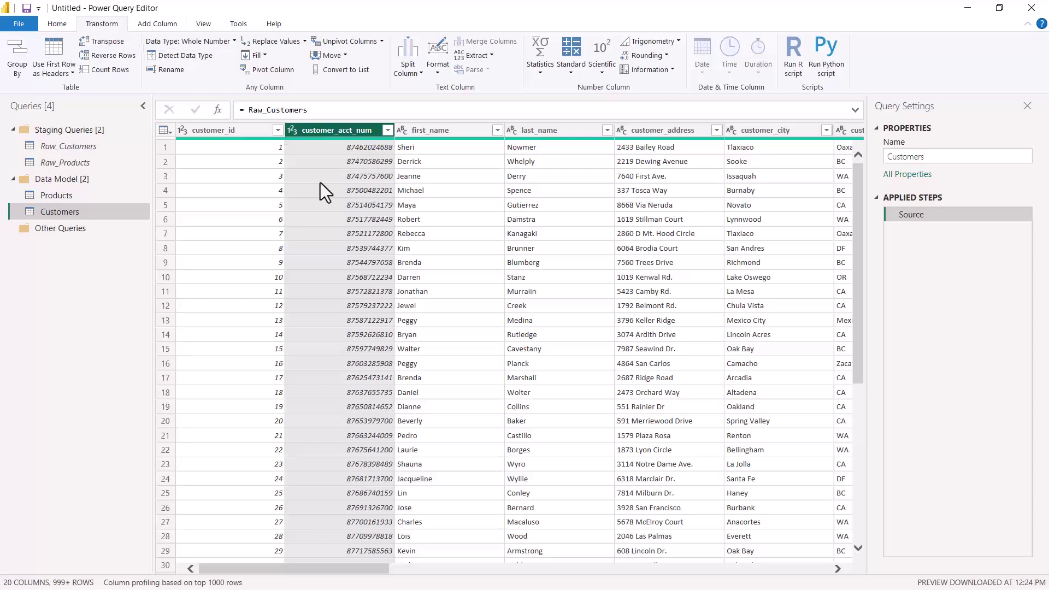
left_click(451, 134)
left_click(550, 133)
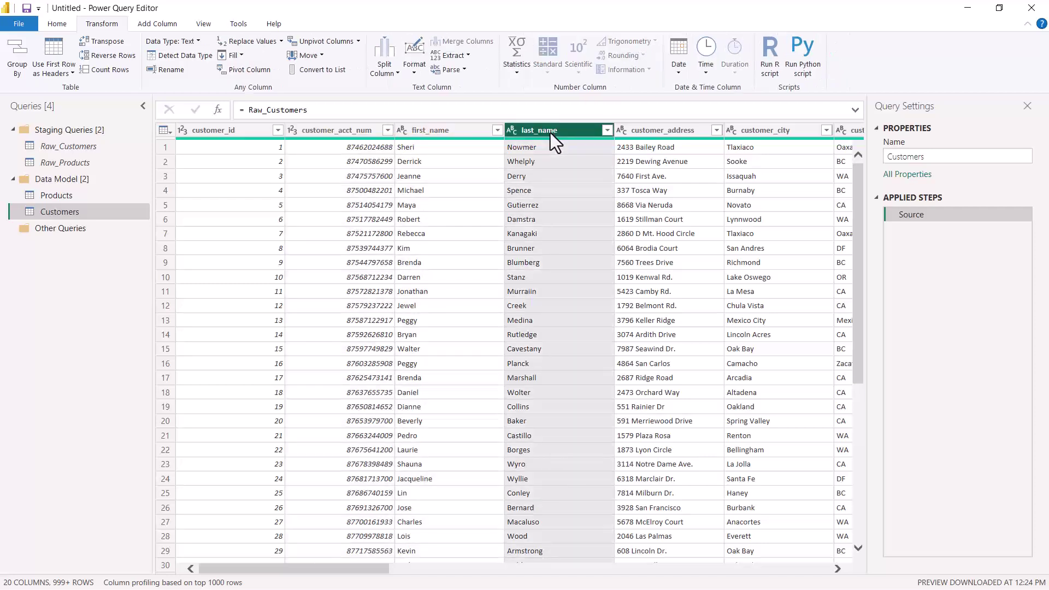
Add a new column named Full Name that merges first_name and last_name with a Space separator, keeping the original columns
left_click(447, 126)
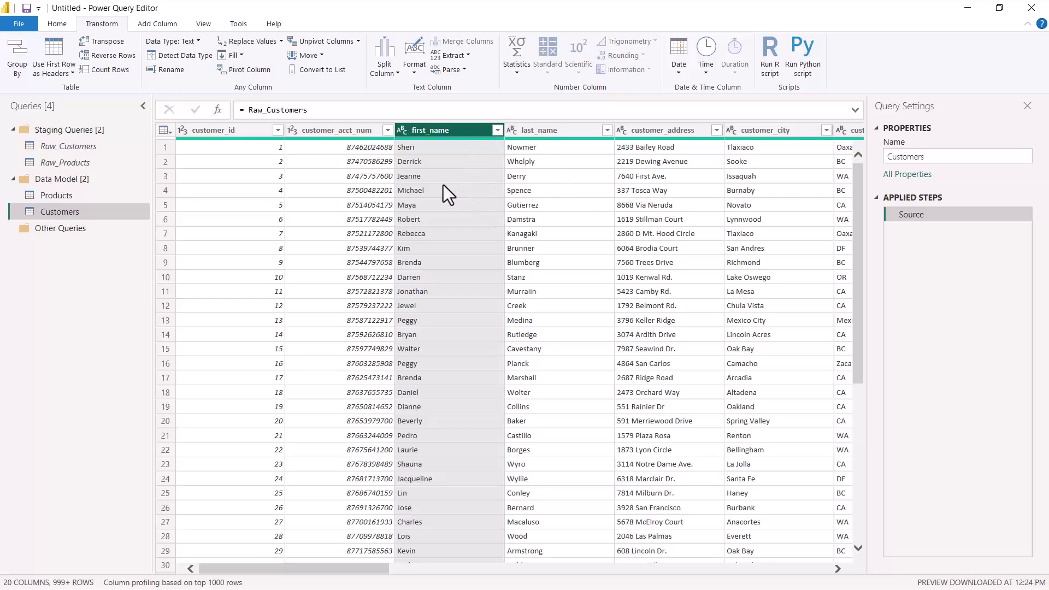
left_click(165, 22)
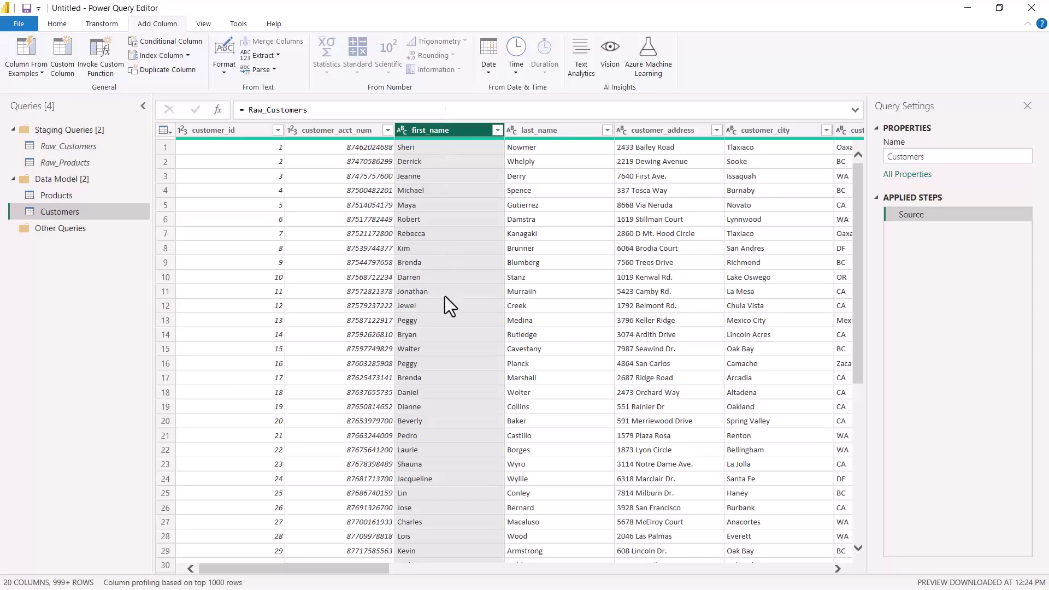
left_click(550, 134, "ctrl")
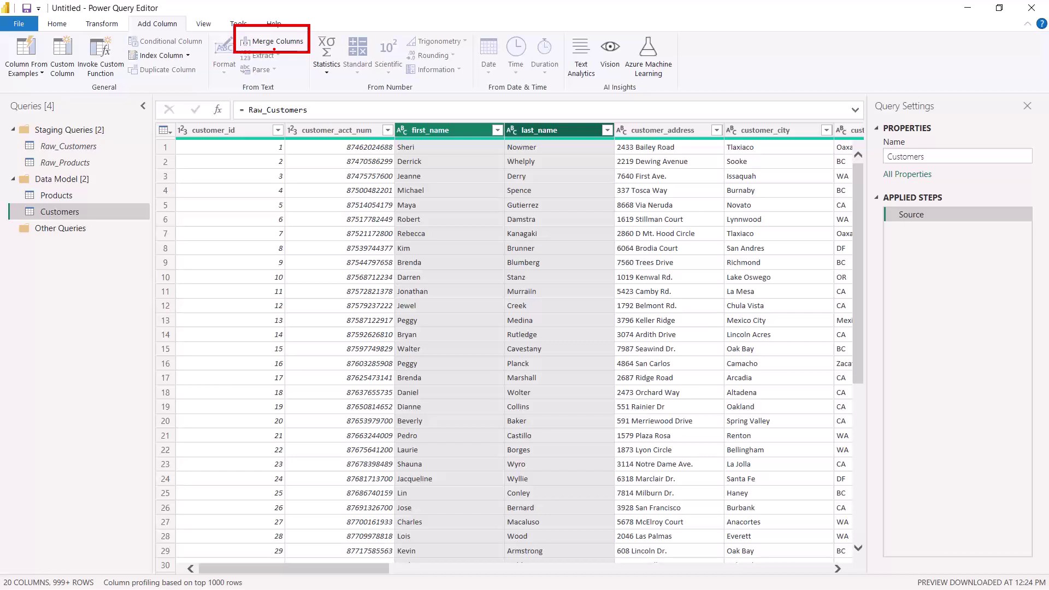
left_click(274, 43)
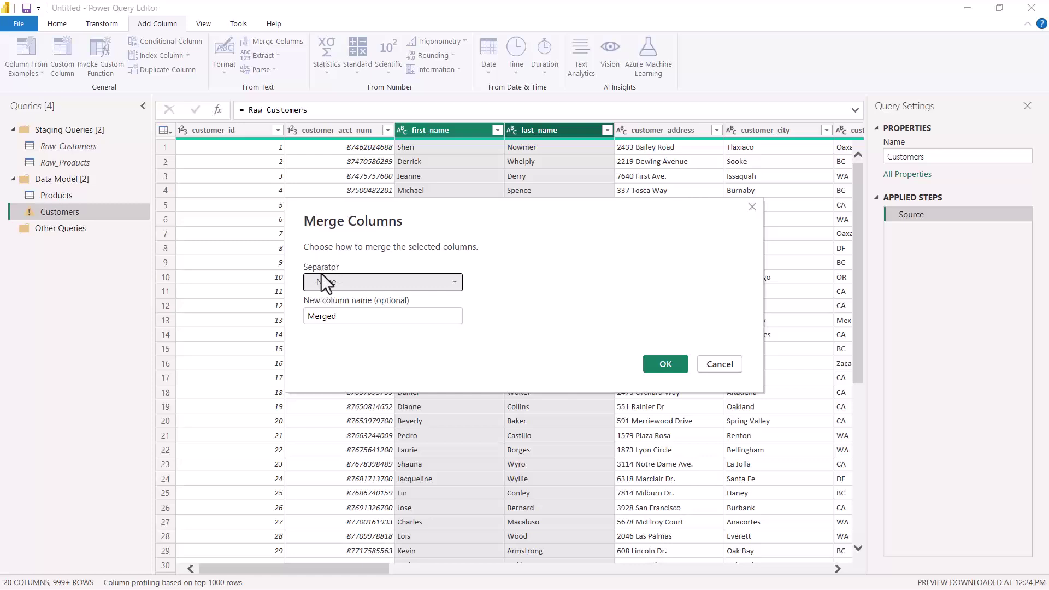
left_click(458, 283)
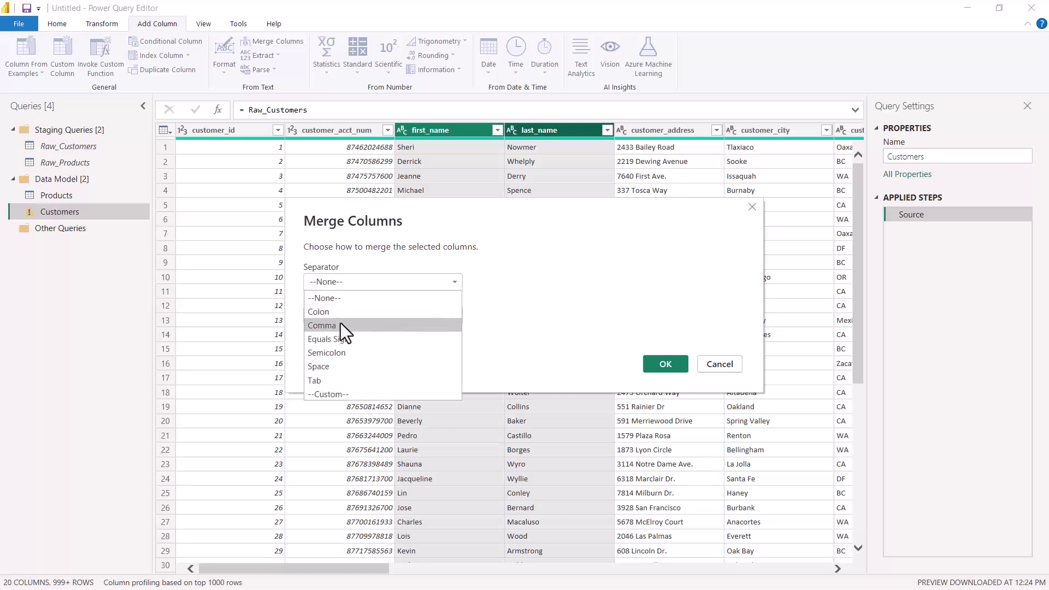
left_click(336, 367)
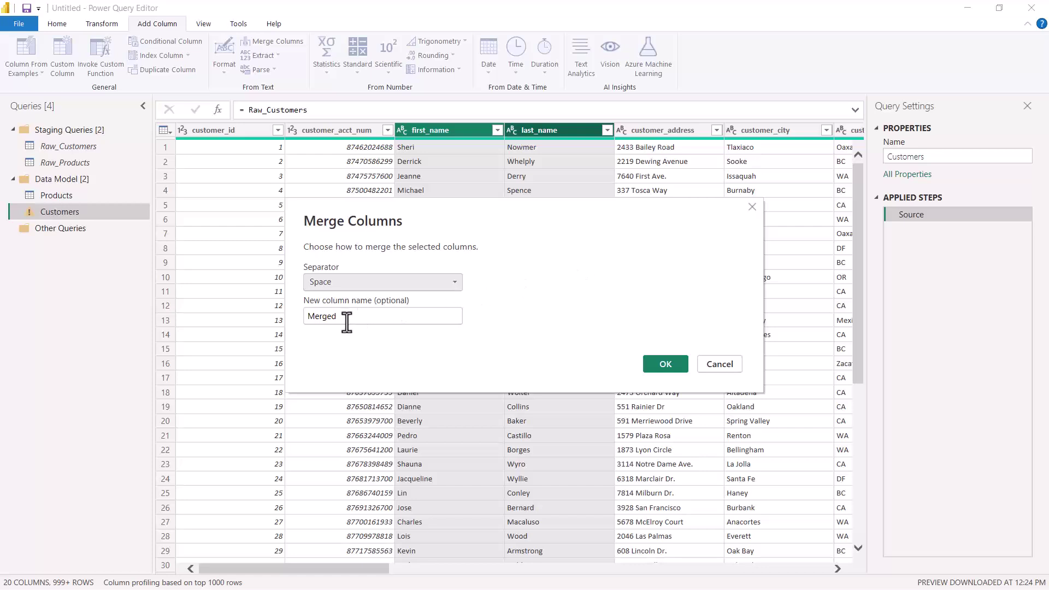
left_click_drag(335, 317, 302, 319)
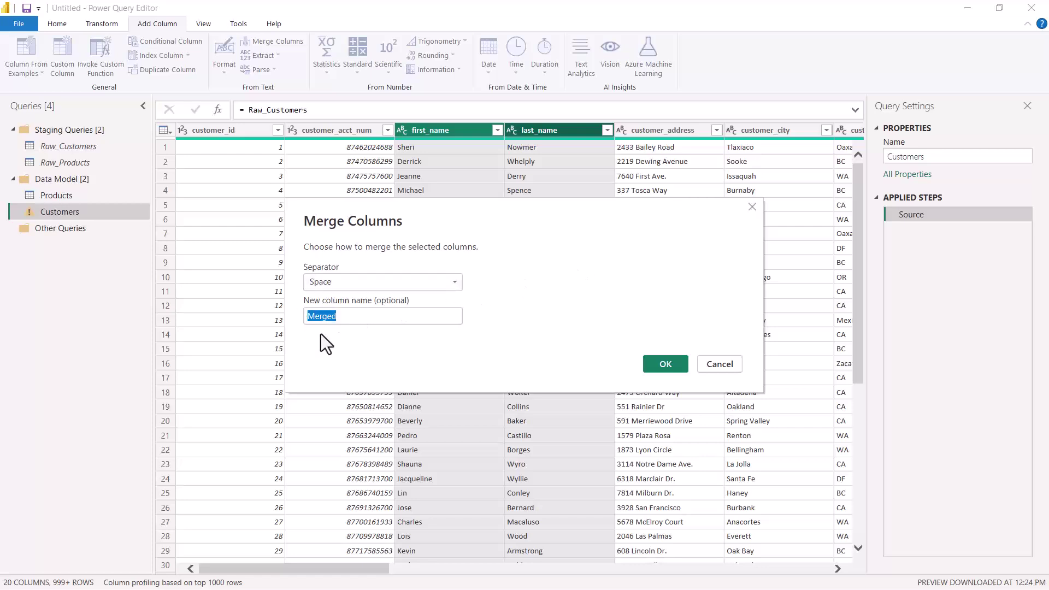
type("Full Name")
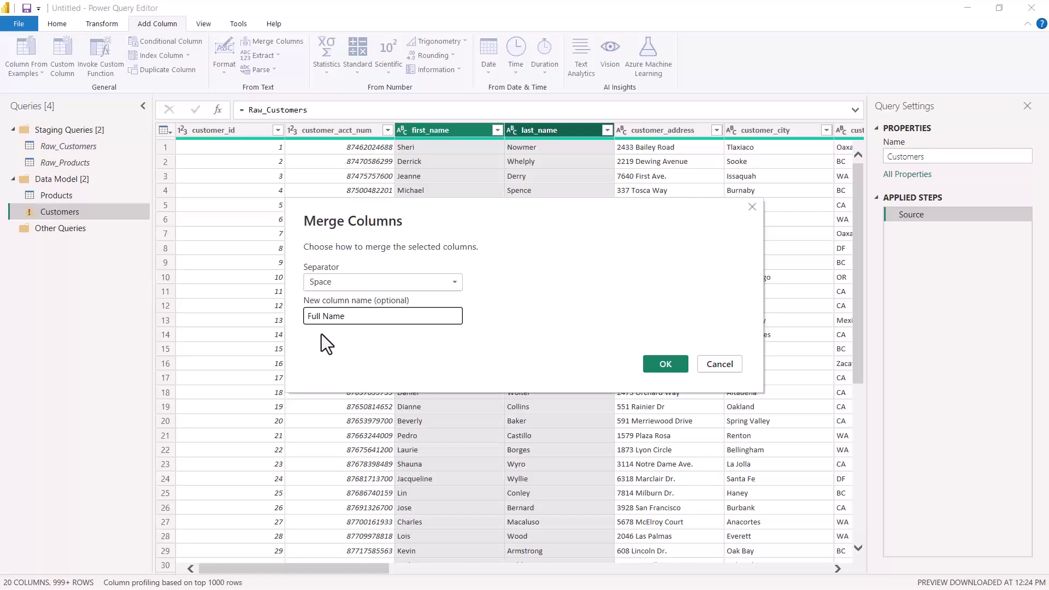
left_click(657, 366)
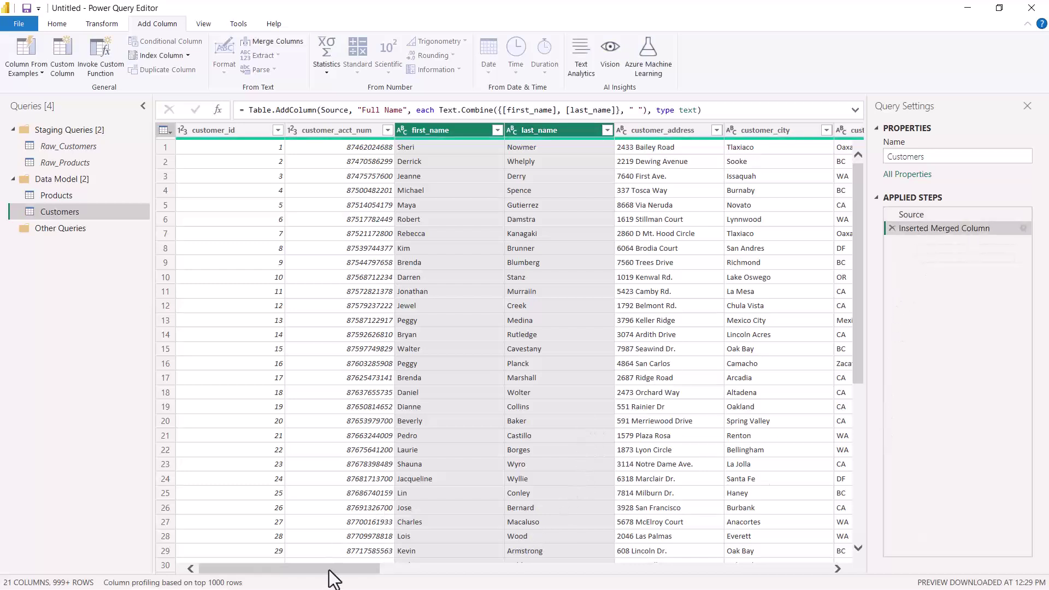
left_click_drag(330, 569, 782, 561)
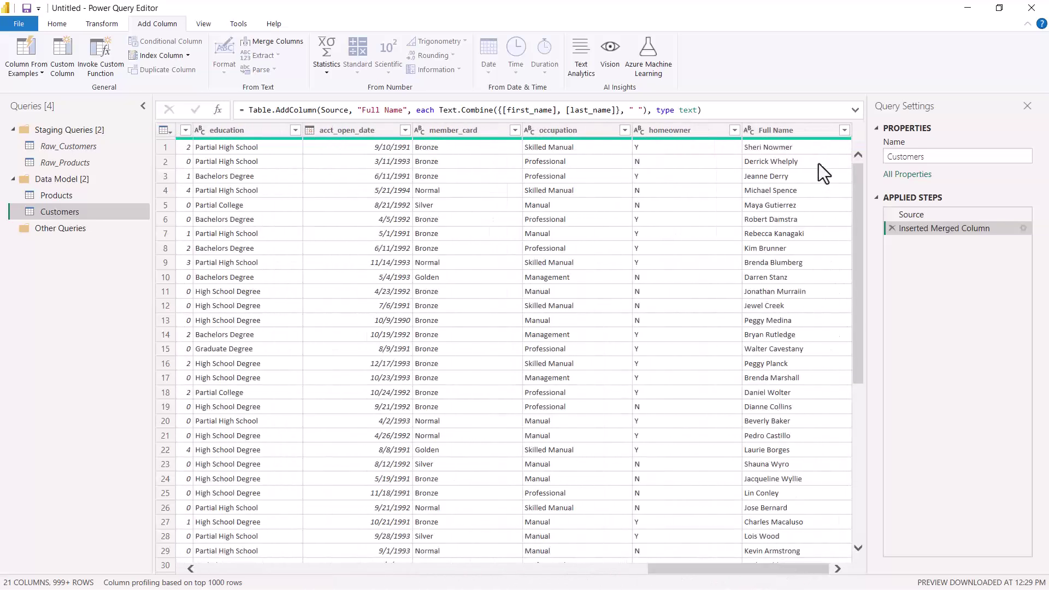
left_click(792, 131)
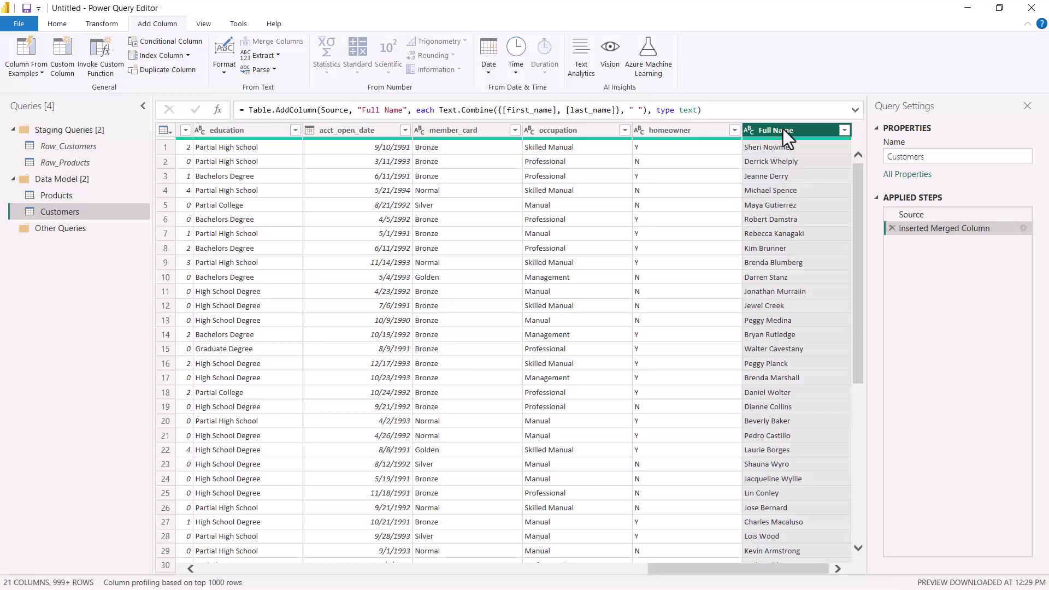
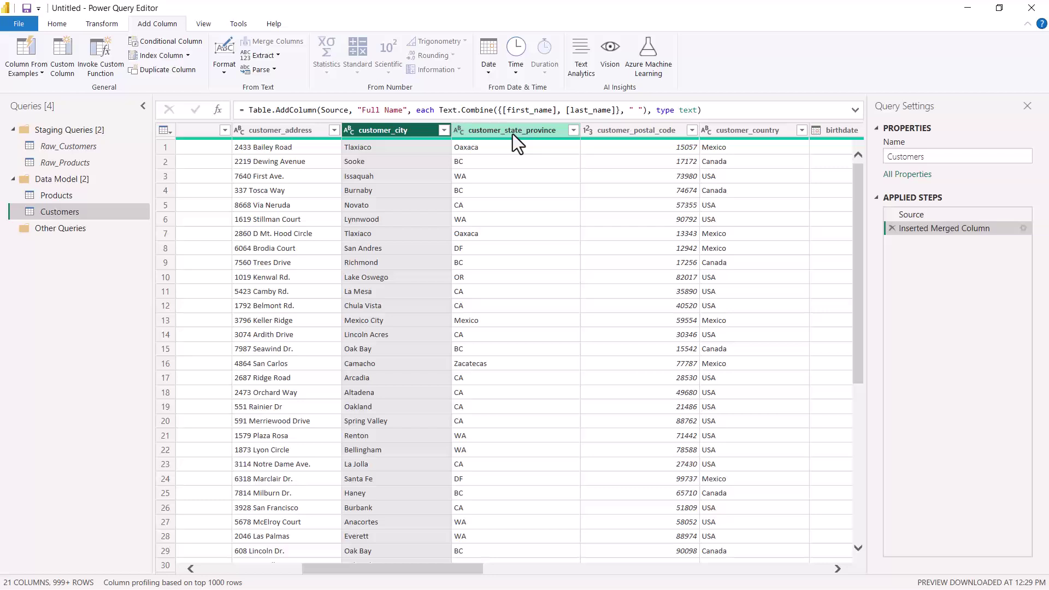
left_click(514, 135)
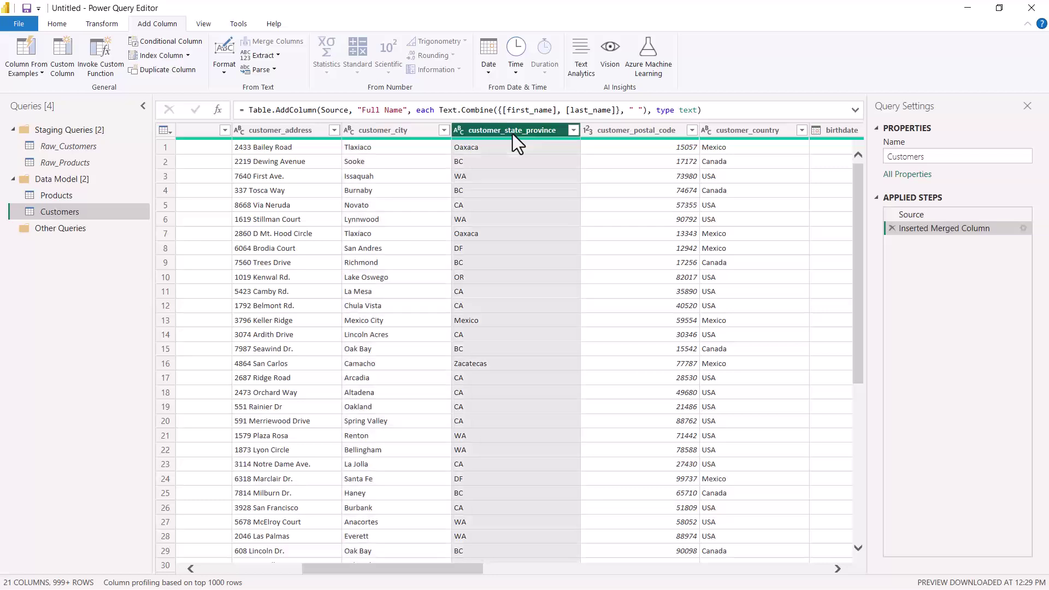
left_click(746, 128)
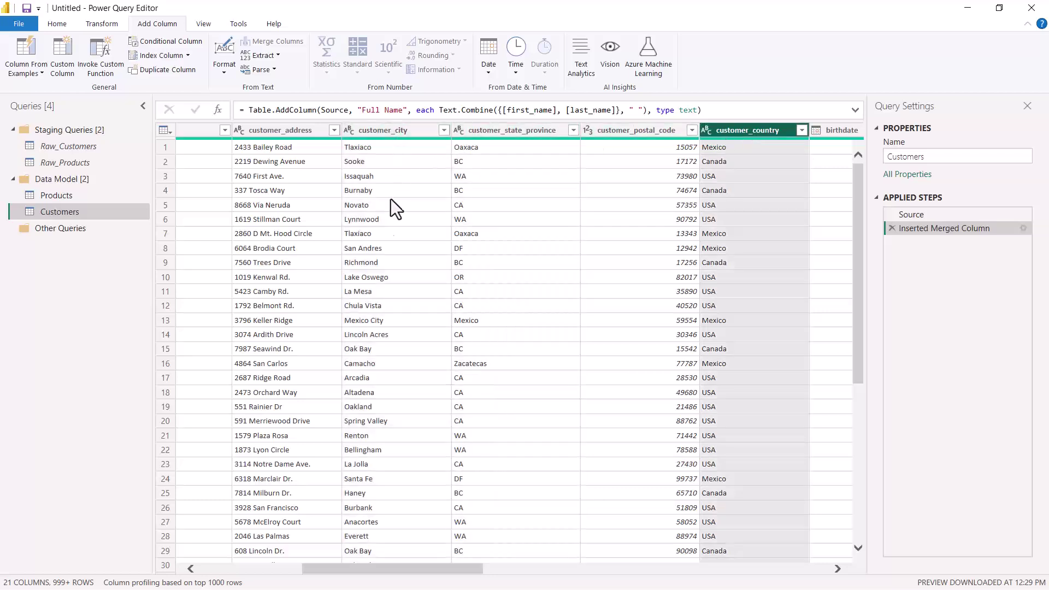
left_click(394, 136)
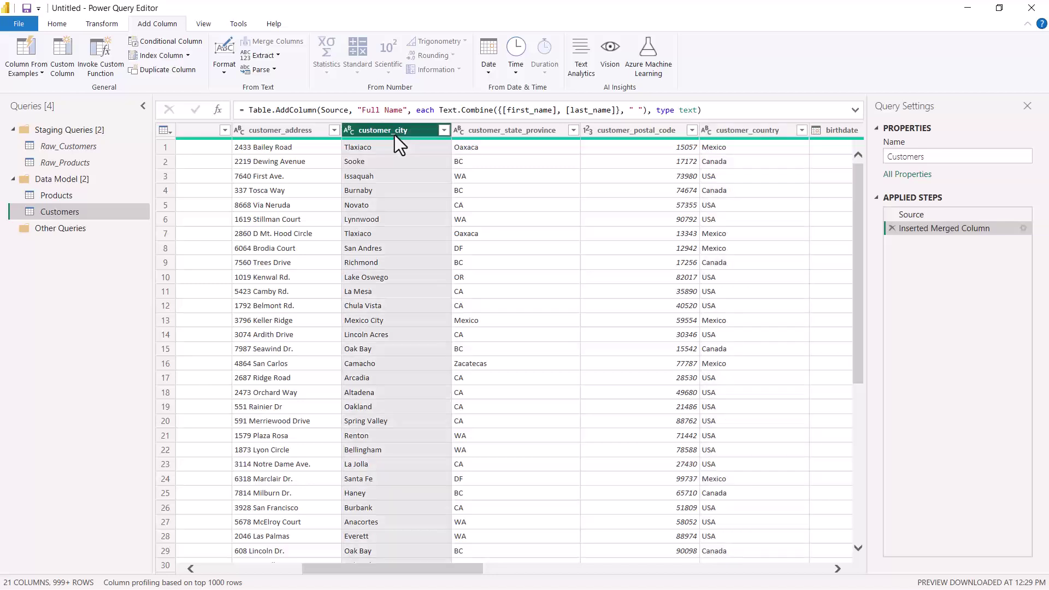
left_click(492, 131)
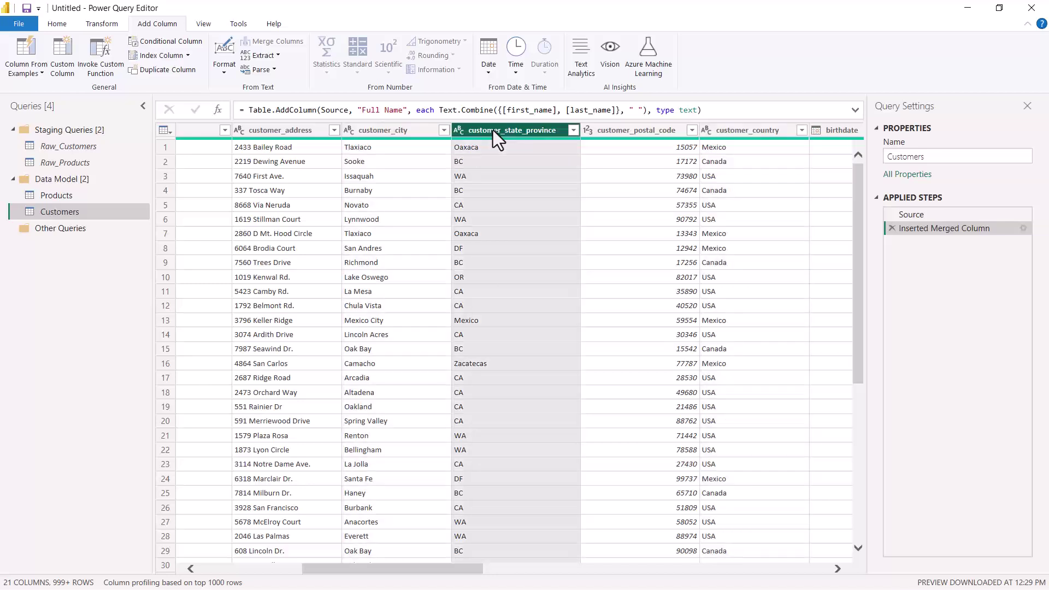
left_click(717, 131)
Add a merged column from customer_city, customer_state_province and customer_country, in that order, using a custom separator of a comma followed by a space
left_click(390, 130)
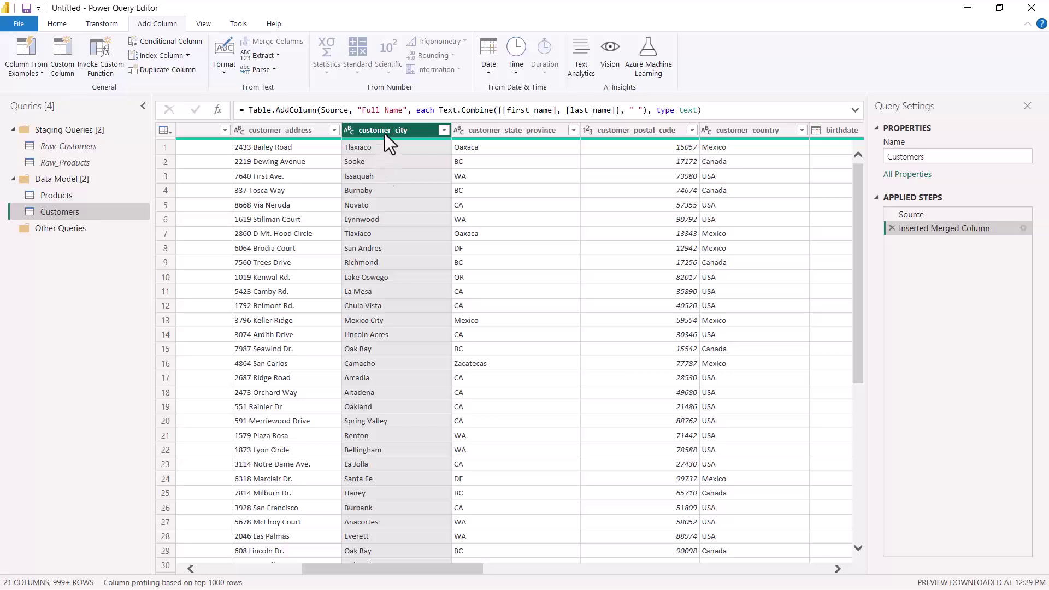
left_click(514, 132, "ctrl")
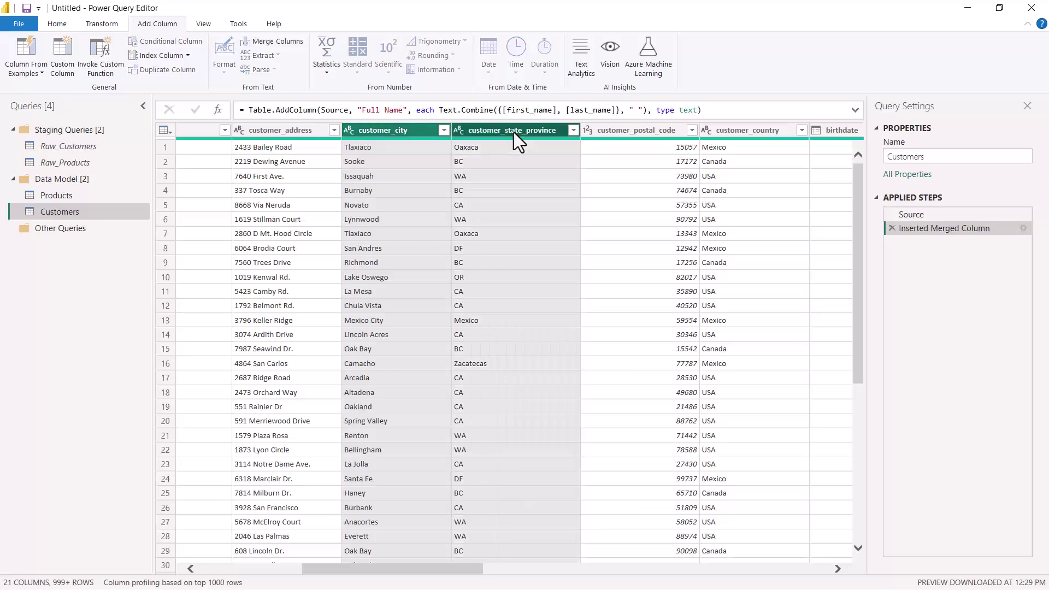
left_click(733, 135, "ctrl")
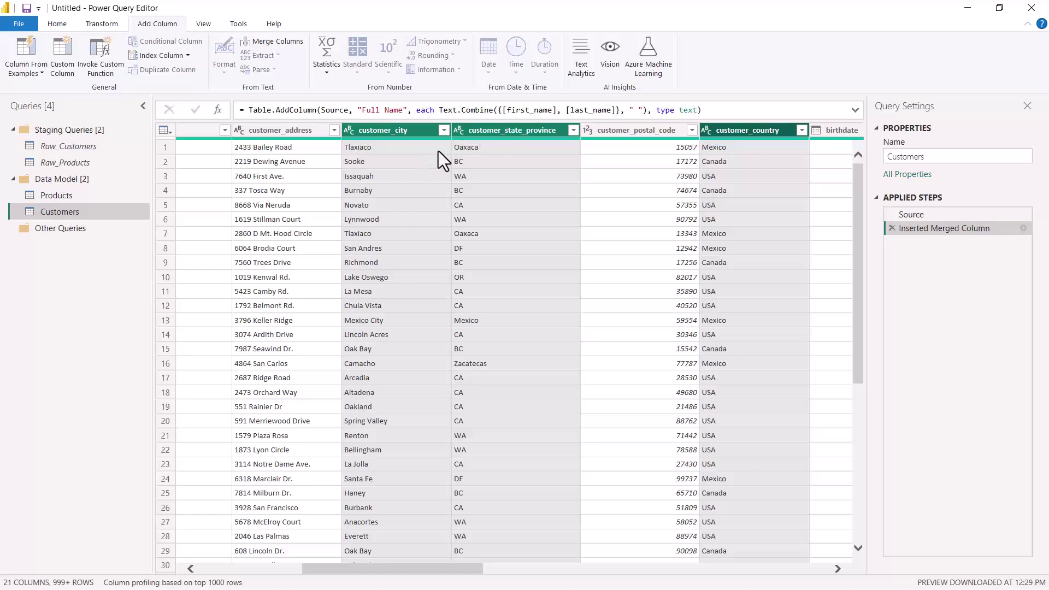
mouse_move(671, 140)
left_click(277, 44)
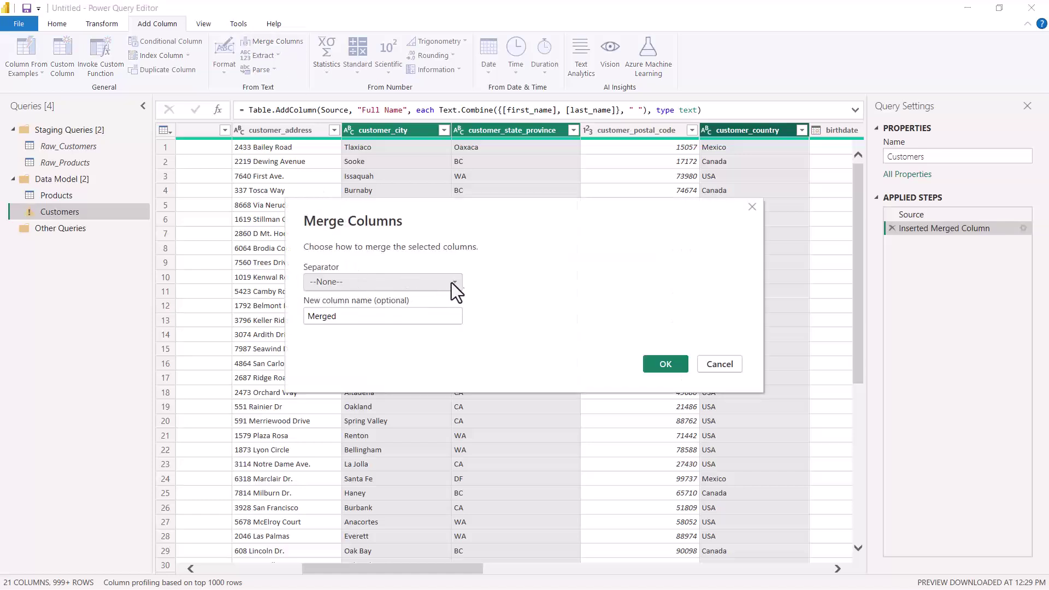
left_click(457, 283)
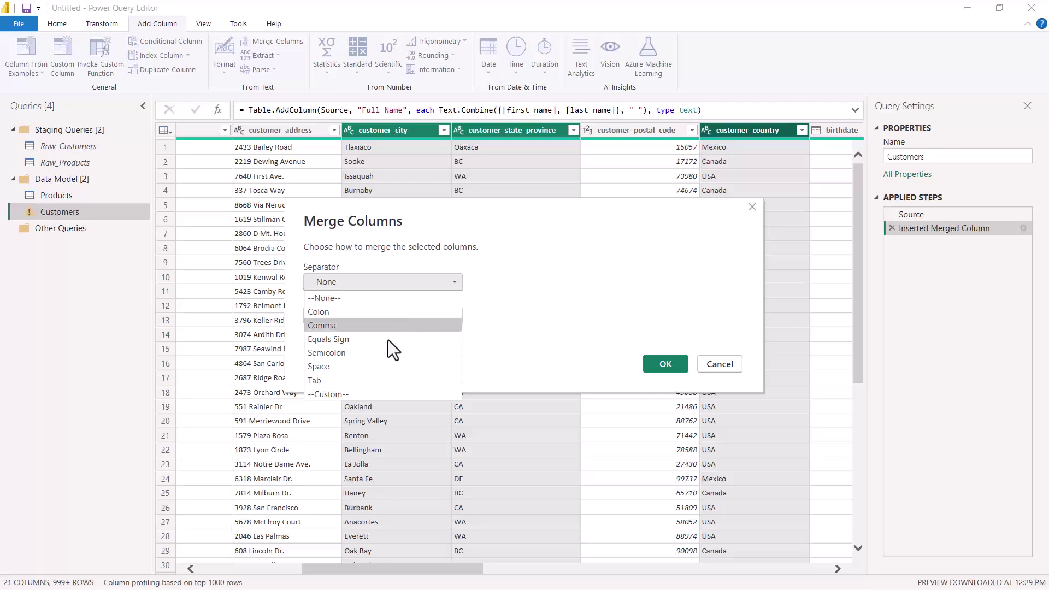
left_click(334, 393)
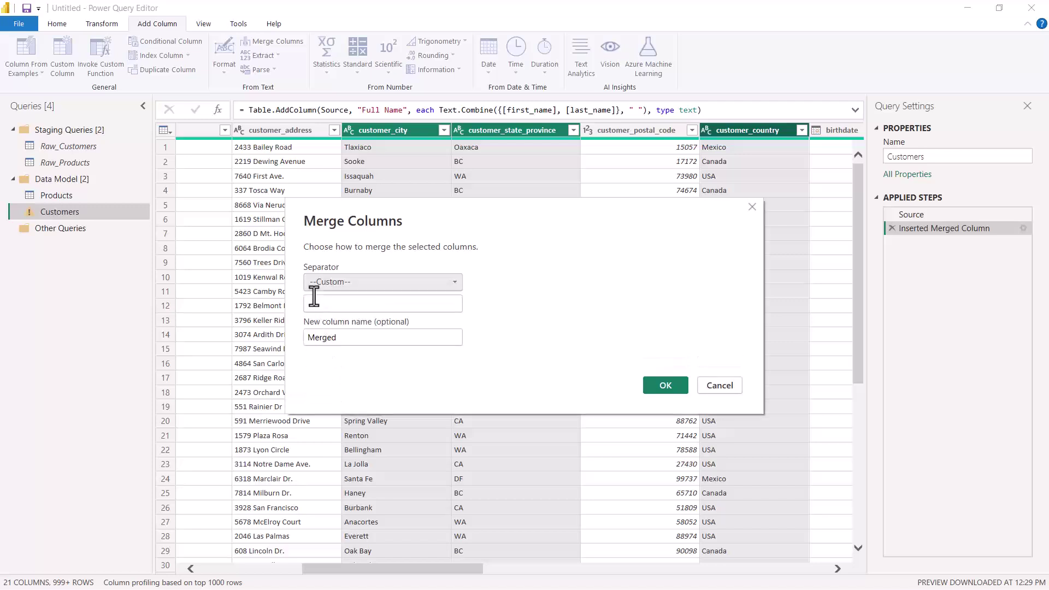
left_click(316, 304)
type(",")
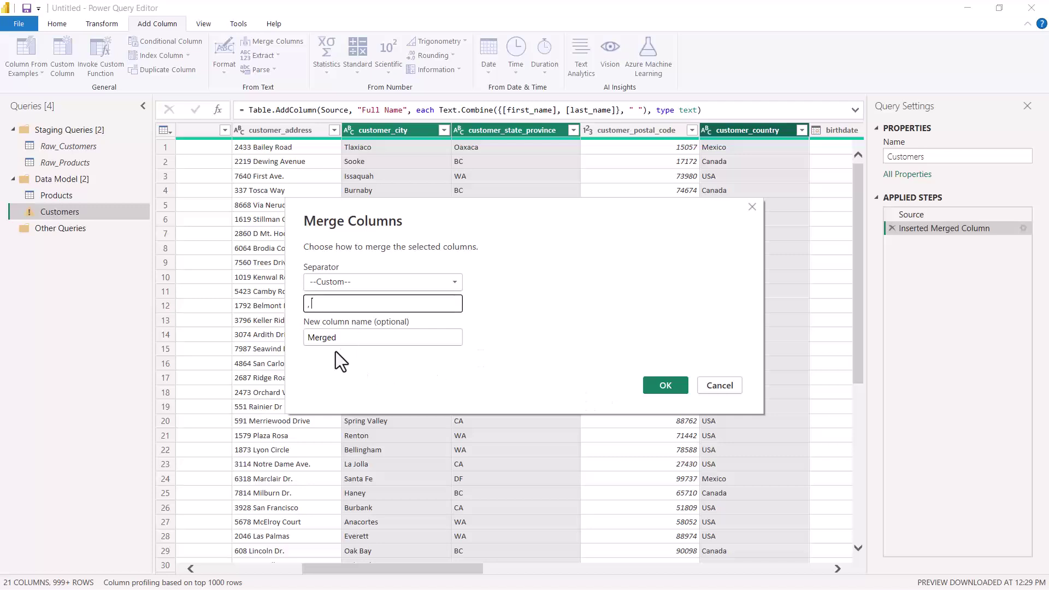
left_click(665, 385)
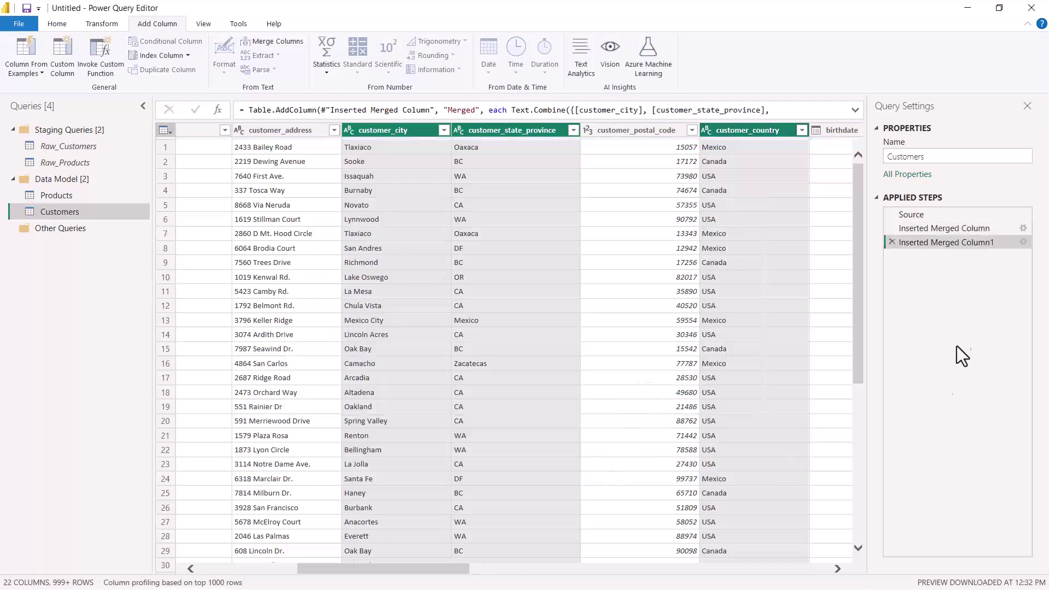
Rename the new merged city, state and country column to Combined name
left_click_drag(428, 571, 825, 587)
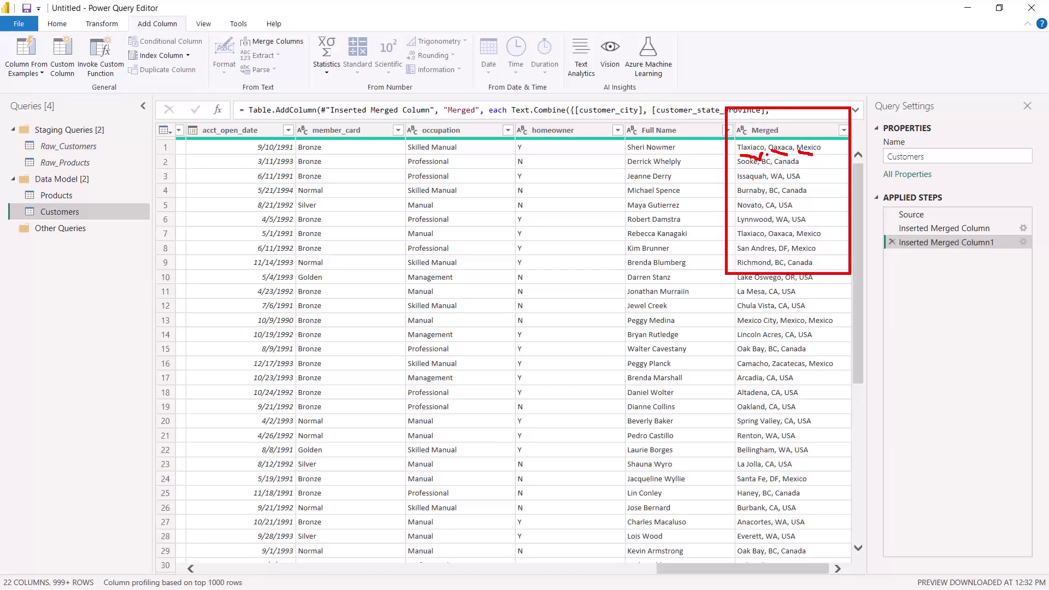
double_click(769, 129)
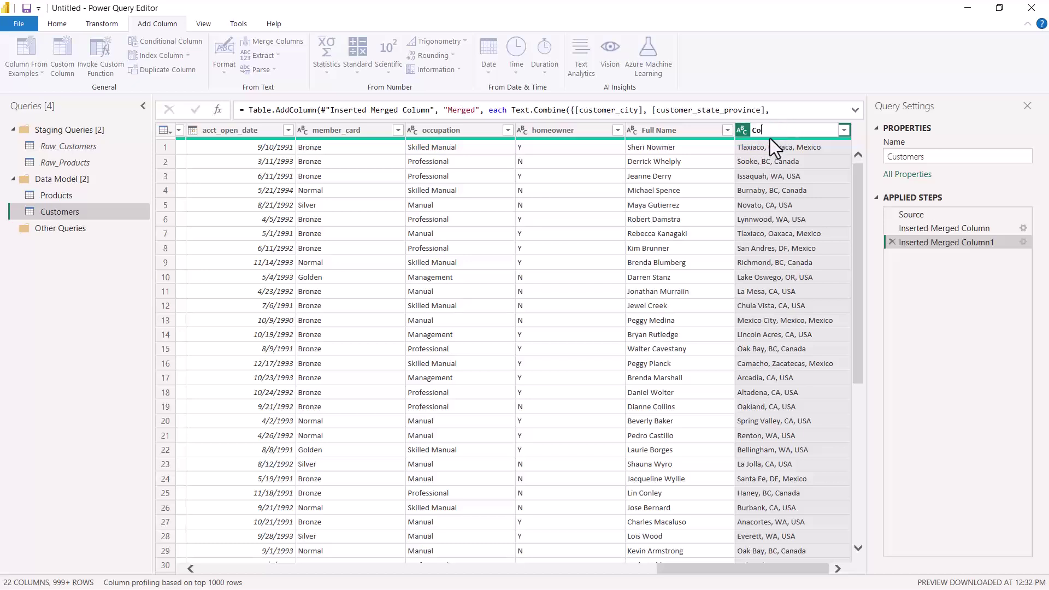
type("name")
key("Return")
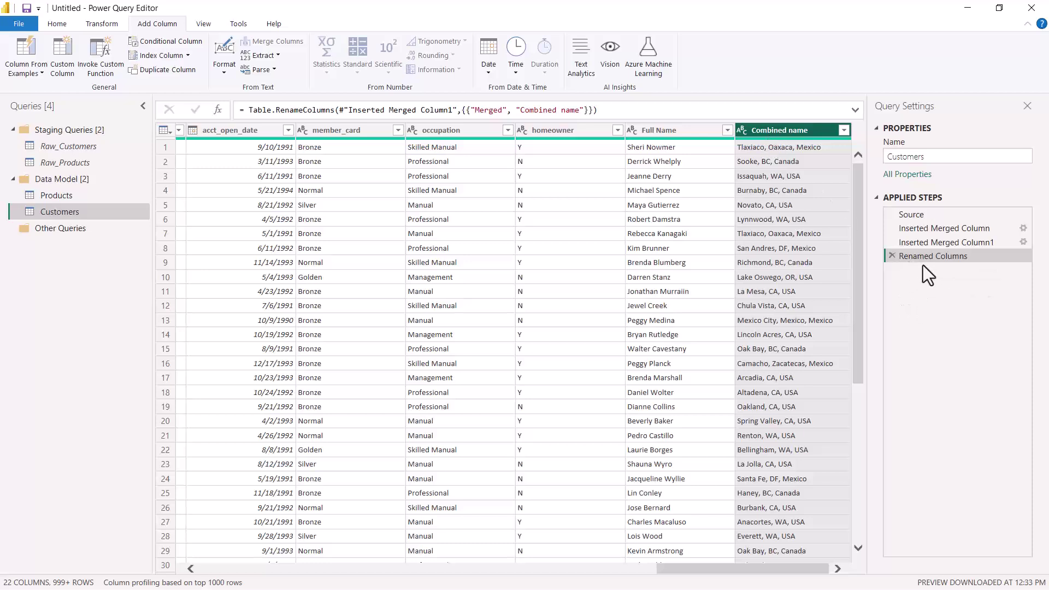
left_click_drag(906, 266, 970, 274)
key("Escape")
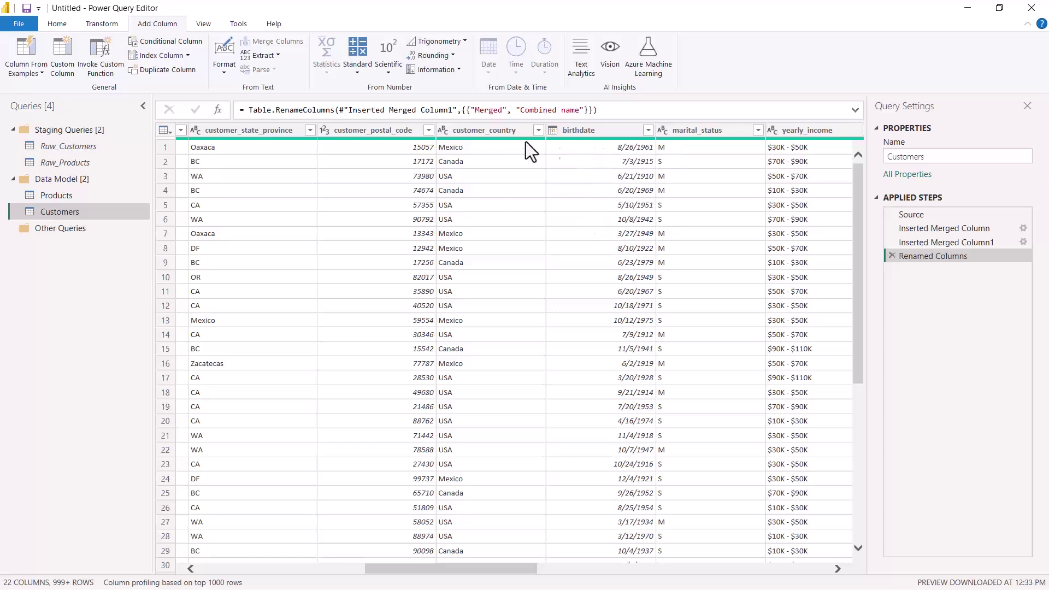
Add a new column to the Customers query that extracts the year from birthdate
left_click(590, 135)
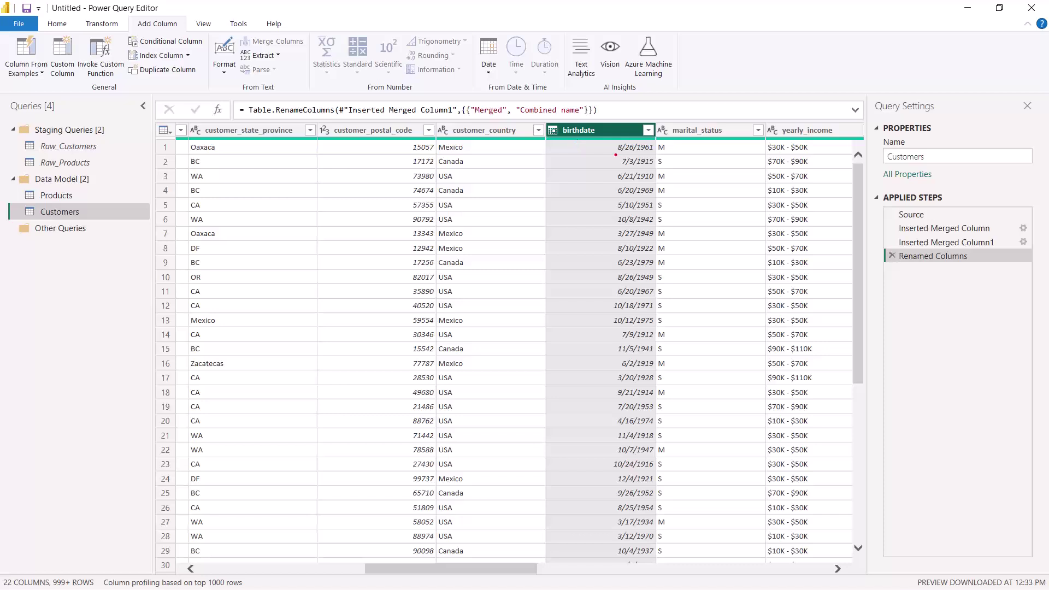
left_click_drag(615, 155, 655, 157)
mouse_move(465, 13)
left_mouse_down()
mouse_move(497, 84)
mouse_move(573, 98)
left_mouse_up()
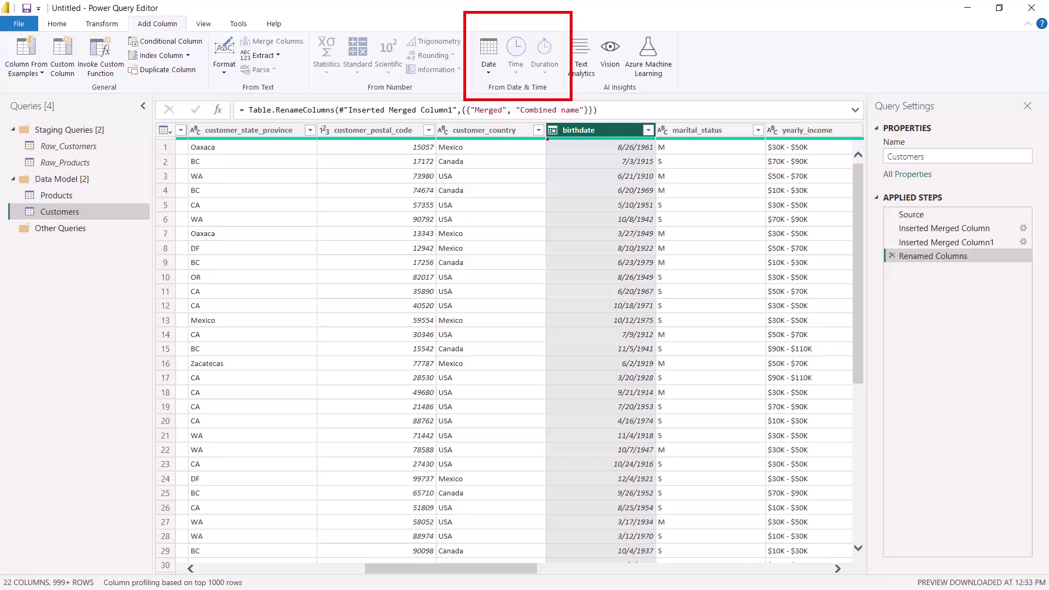
left_click_drag(547, 139, 560, 139)
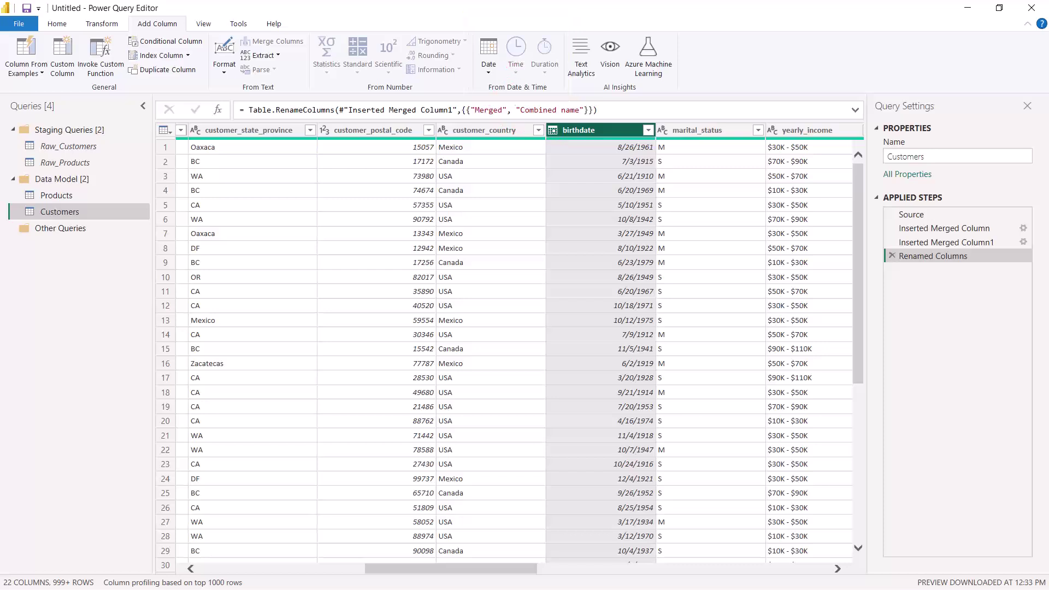
left_click(487, 70)
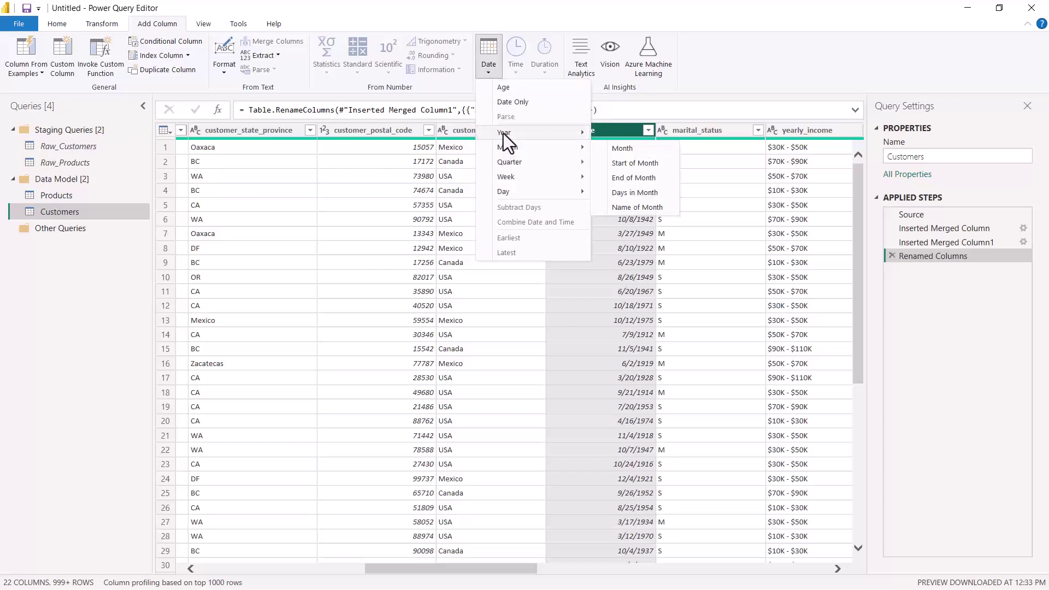
mouse_move(503, 134)
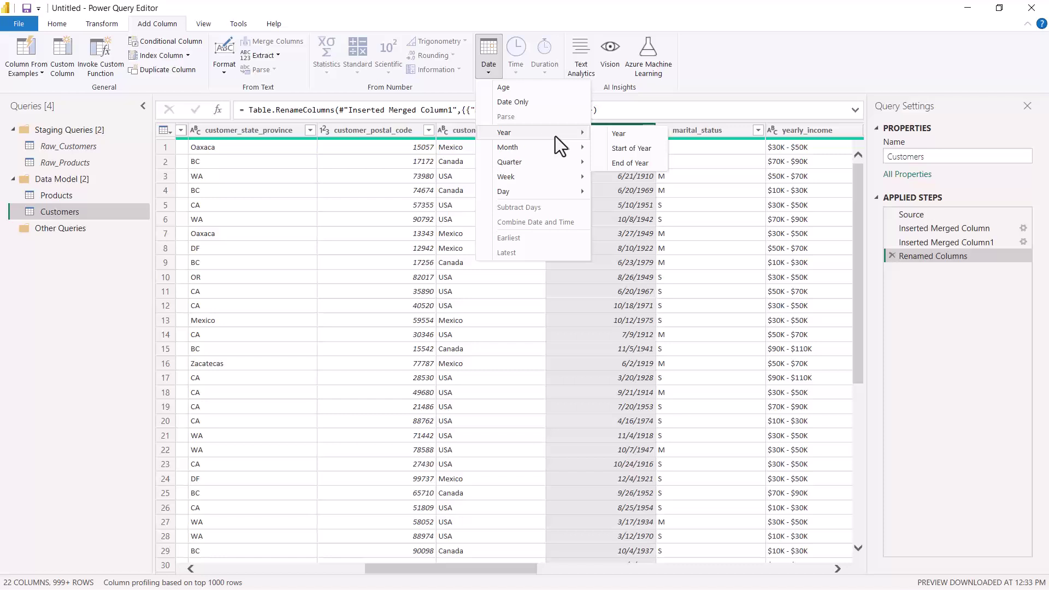
mouse_move(519, 149)
left_click(621, 132)
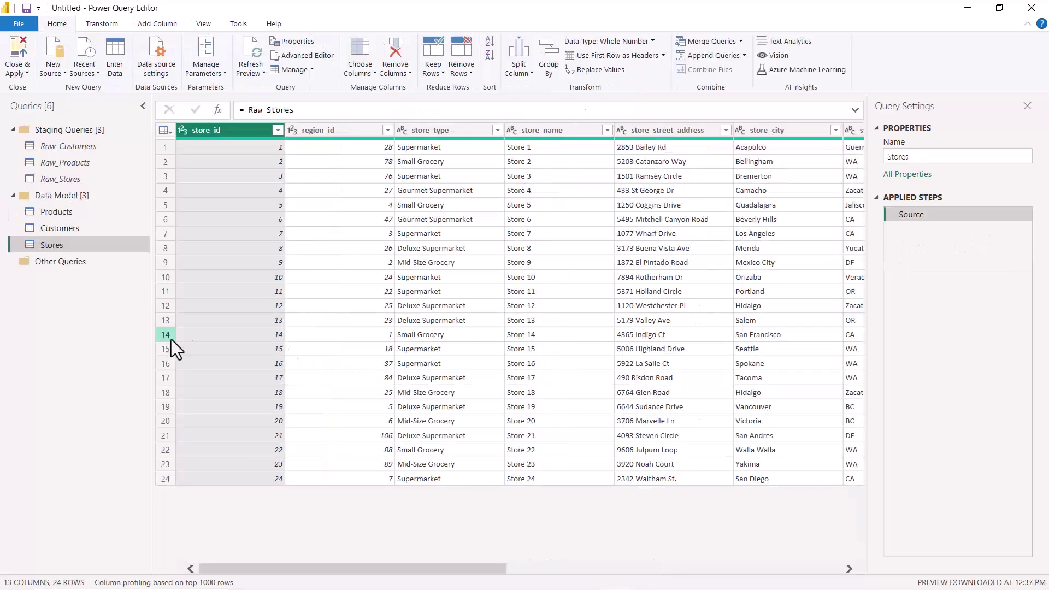
left_click_drag(9, 221, 74, 275)
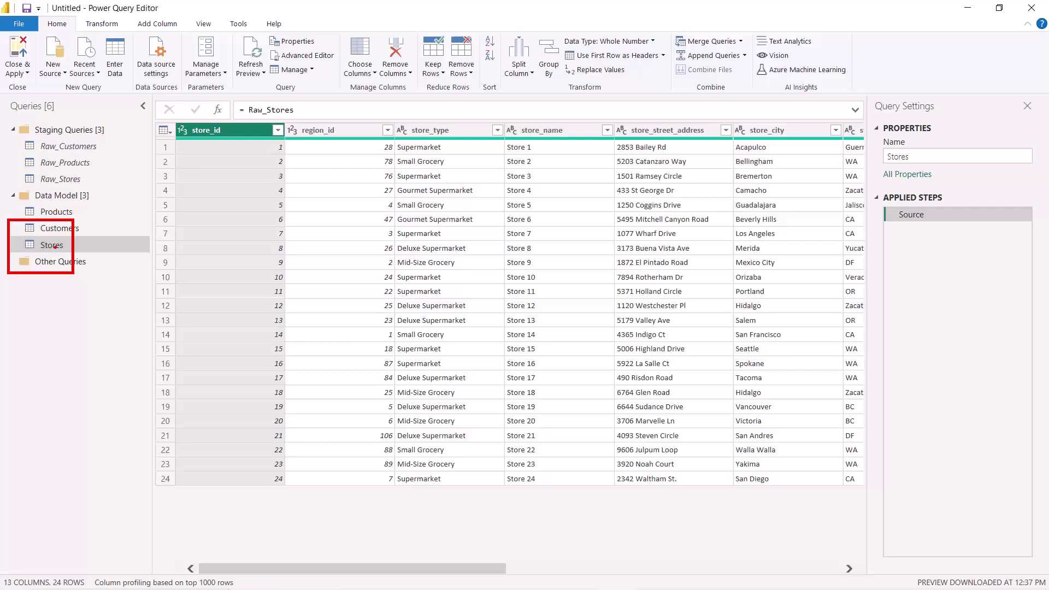
key("Escape")
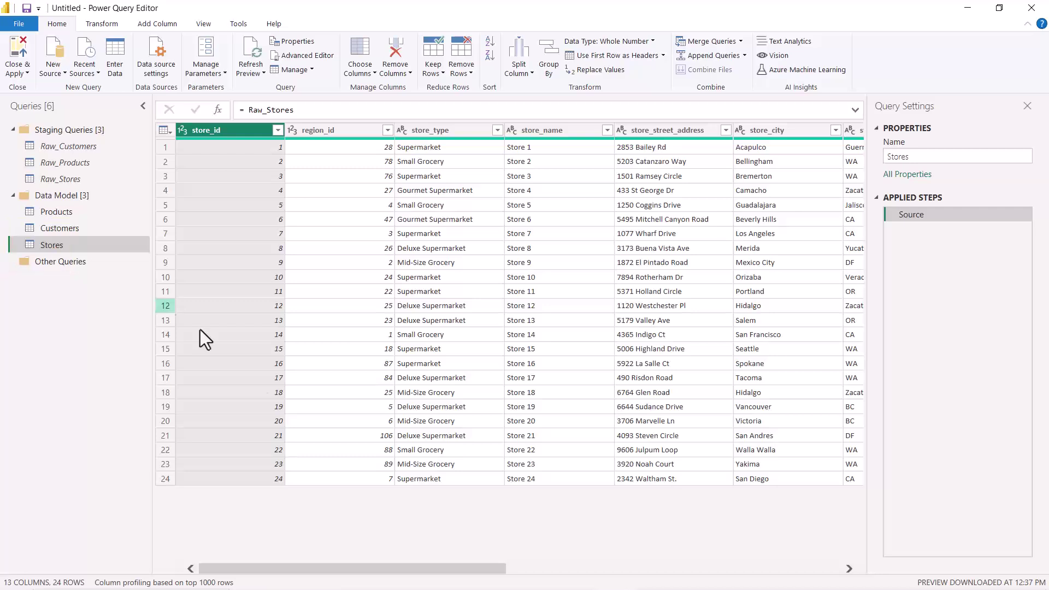
Add a column to the Stores query that extracts the text before the "-" delimiter in store_phone
left_click_drag(310, 568, 469, 566)
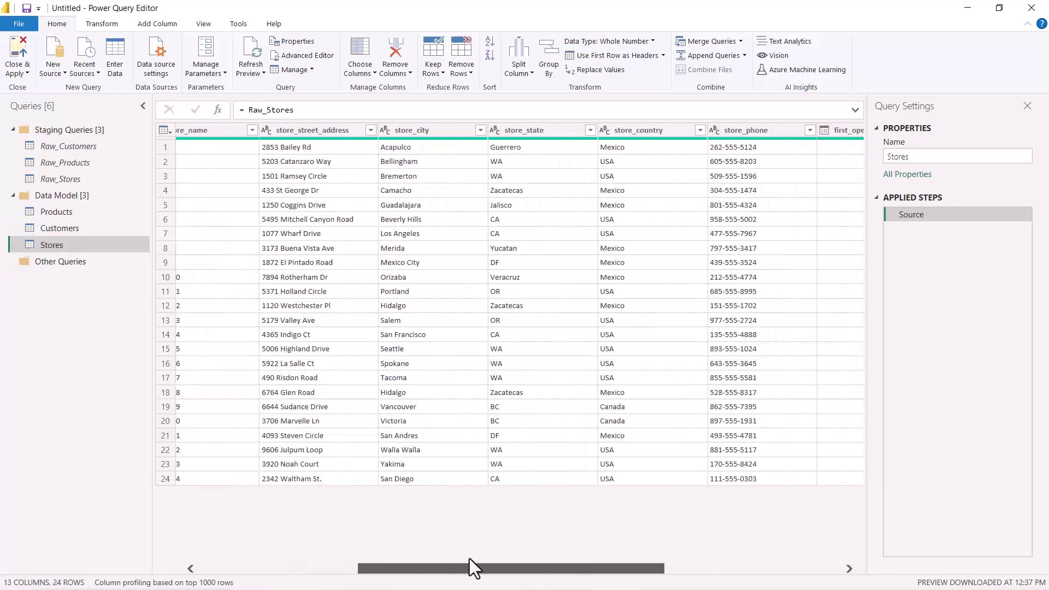
left_click(732, 134)
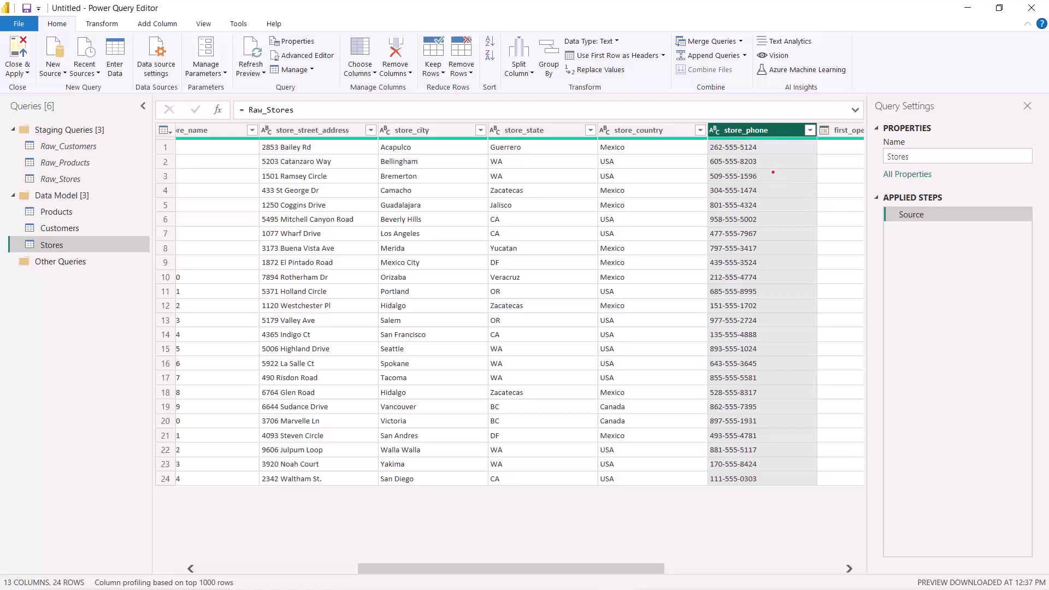
mouse_move(714, 154)
left_mouse_down()
mouse_move(746, 158)
mouse_move(726, 199)
left_mouse_up()
key("Escape")
key("ctrl+2")
left_click_drag(711, 181, 720, 181)
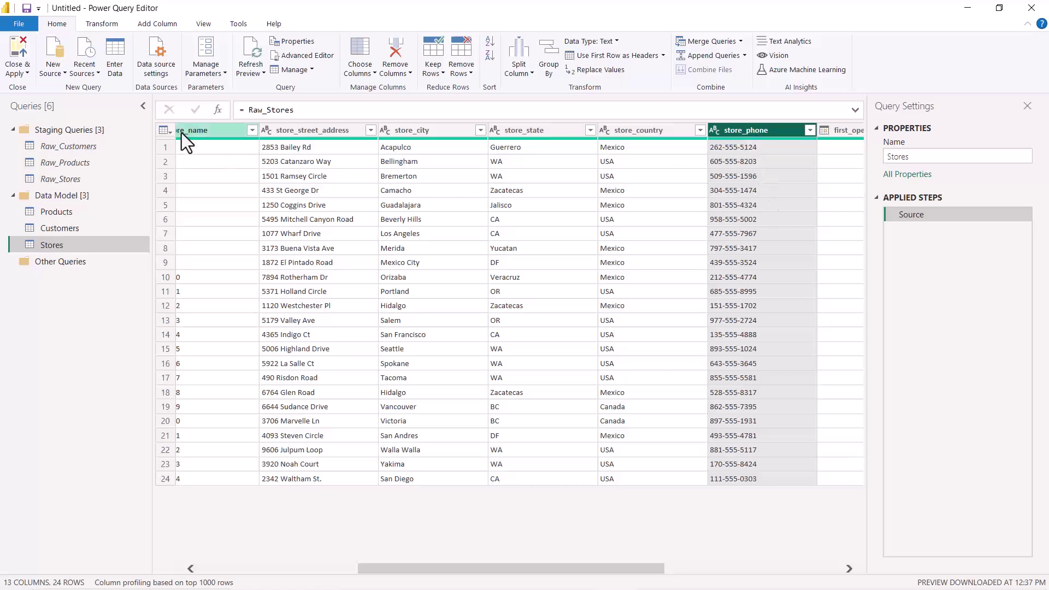
left_click(168, 24)
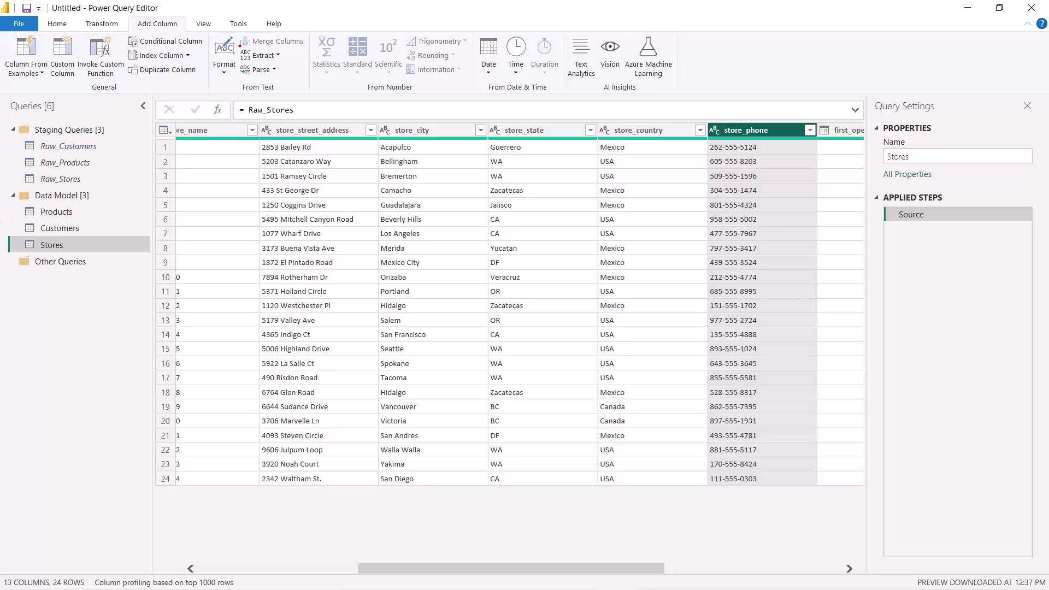
mouse_move(237, 46)
left_mouse_down()
mouse_move(257, 65)
mouse_move(286, 68)
left_mouse_up()
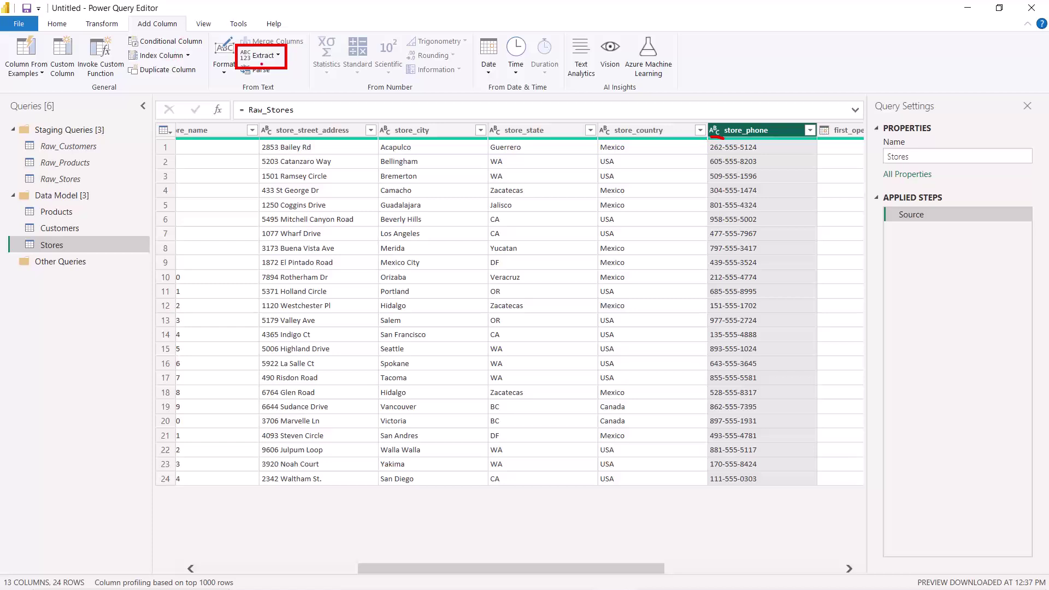
key("Escape")
left_click(278, 56)
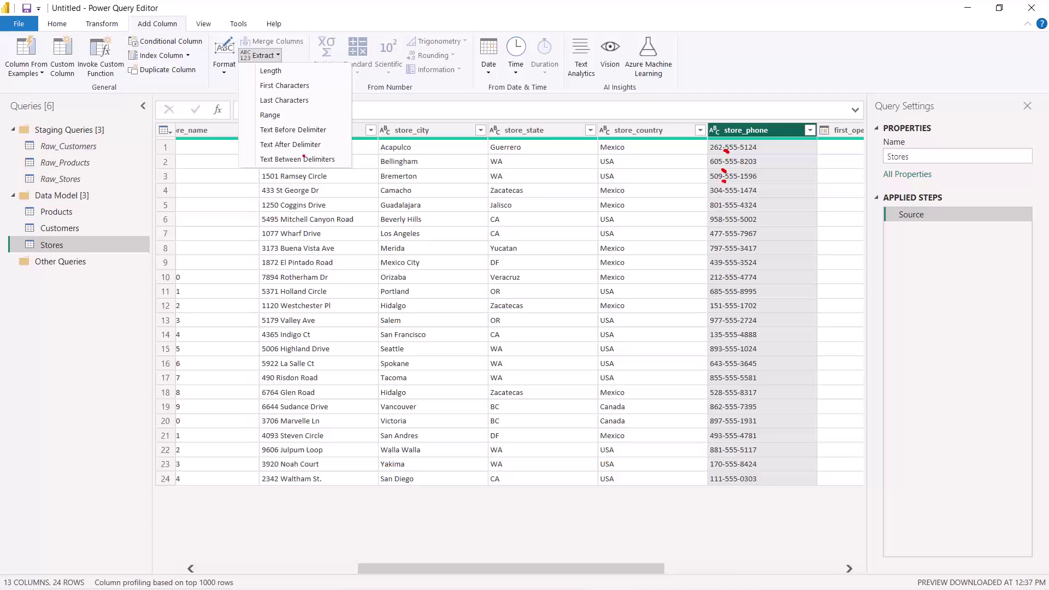
left_click(278, 55)
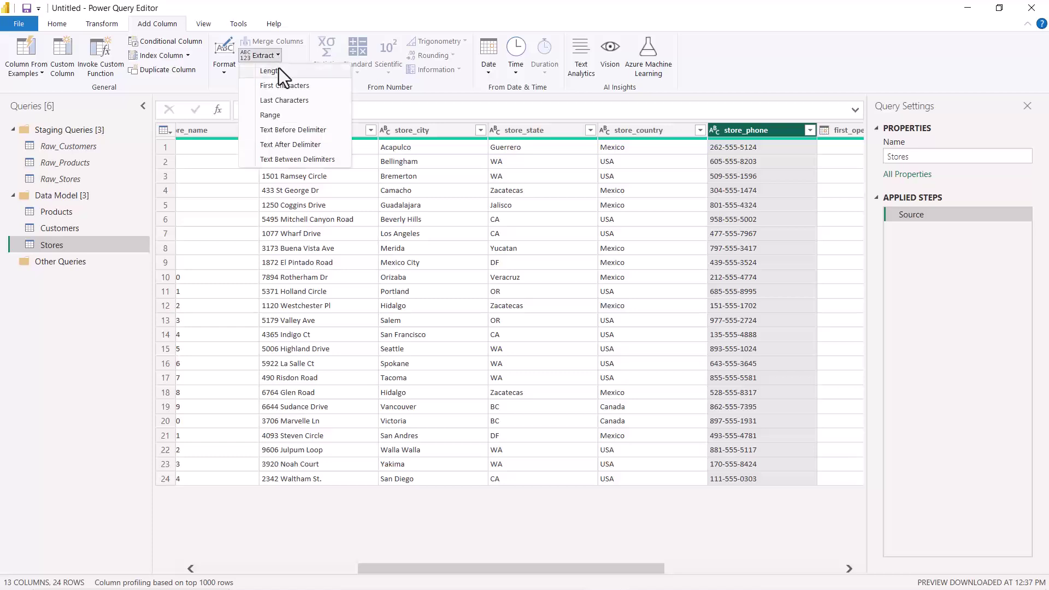
left_click(280, 128)
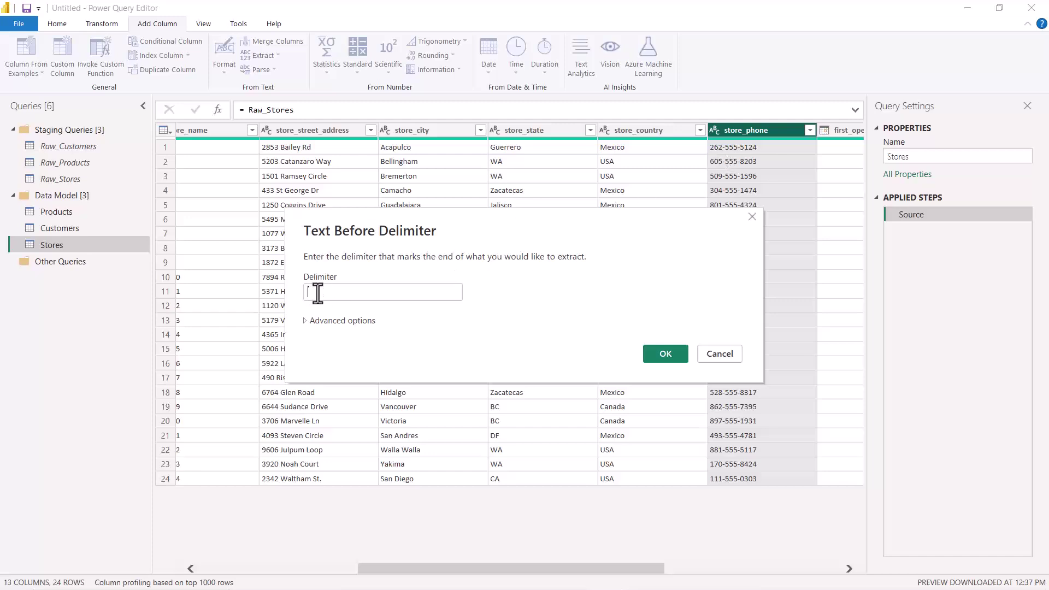
type("-")
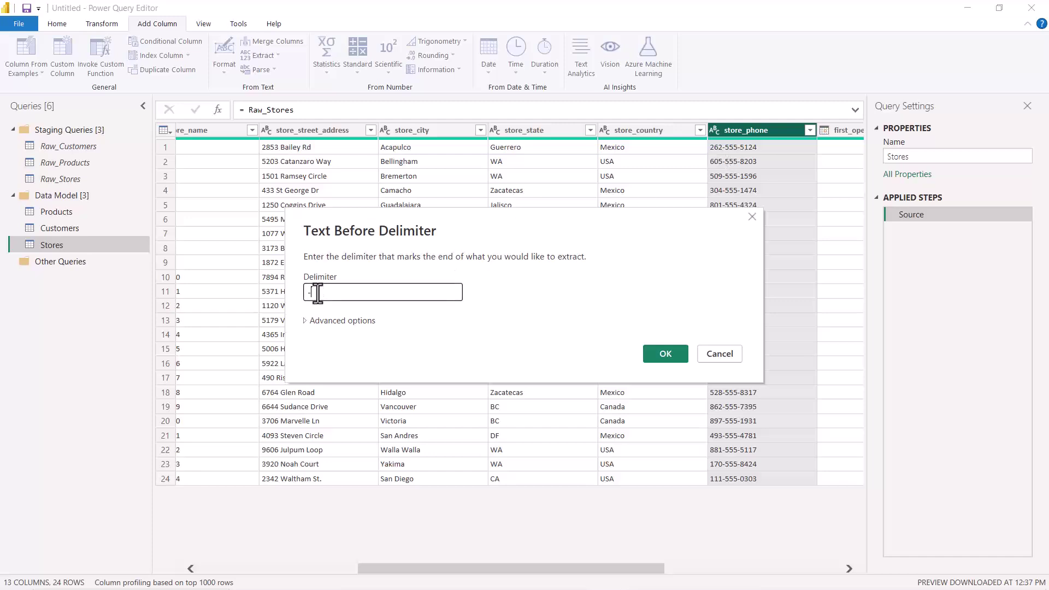
left_click(307, 321)
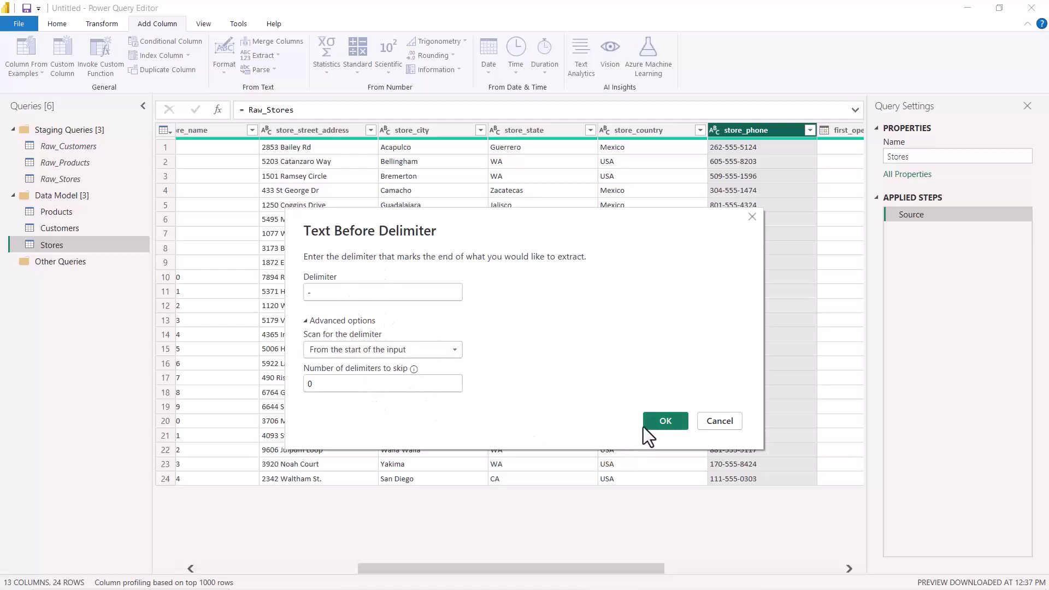
left_click(662, 421)
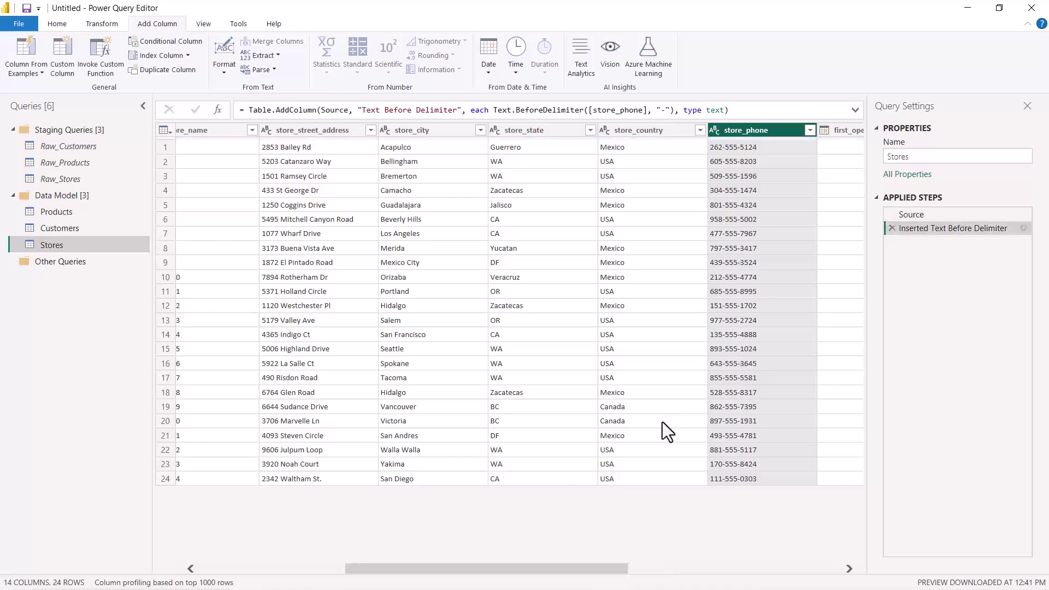
left_click_drag(577, 569, 790, 569)
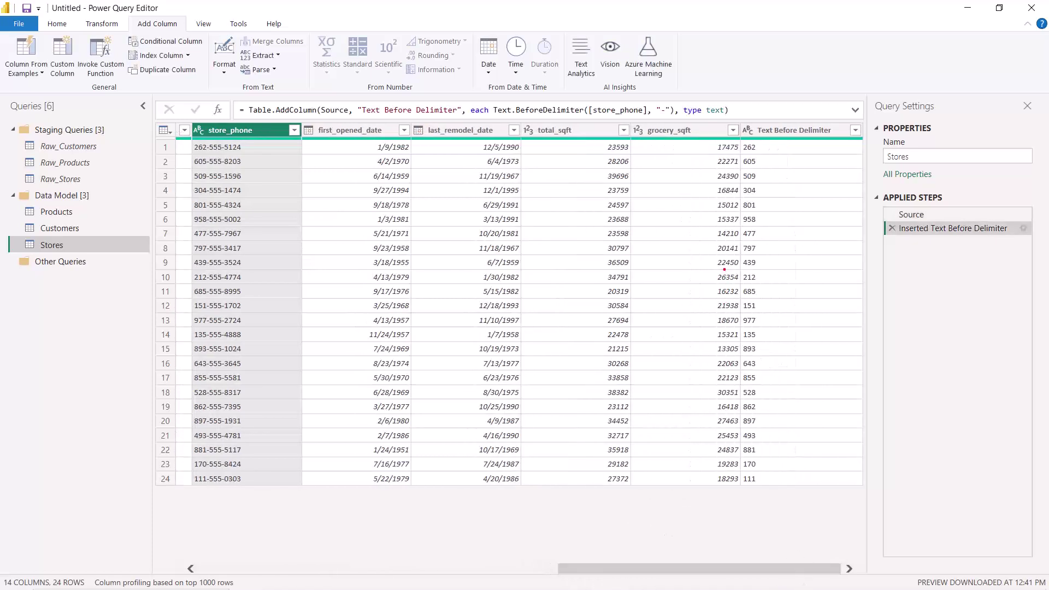
mouse_move(746, 156)
left_mouse_down()
mouse_move(759, 158)
mouse_move(768, 267)
mouse_move(764, 473)
left_mouse_up()
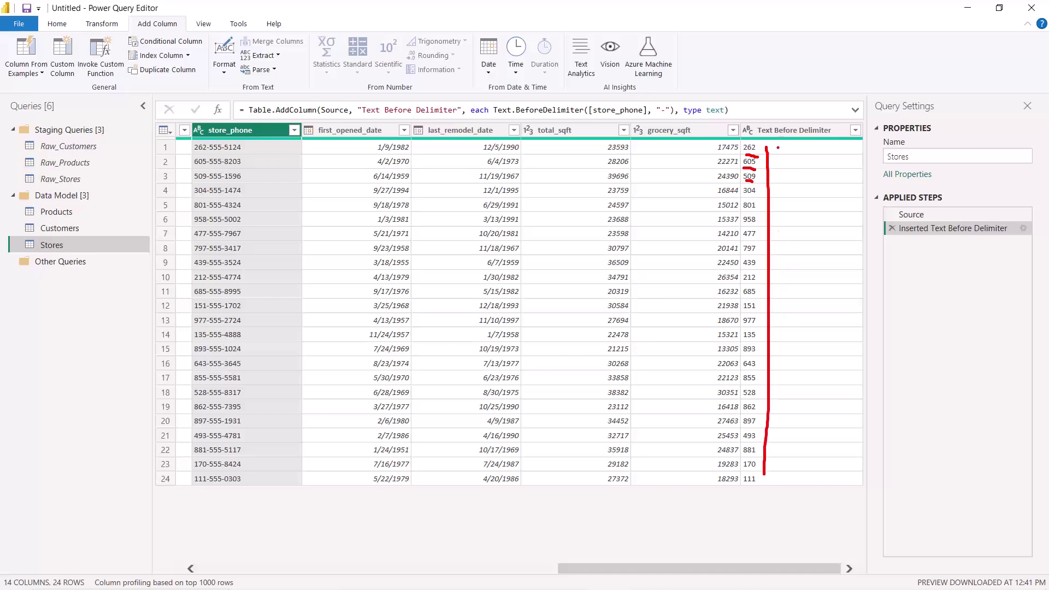
key("Escape")
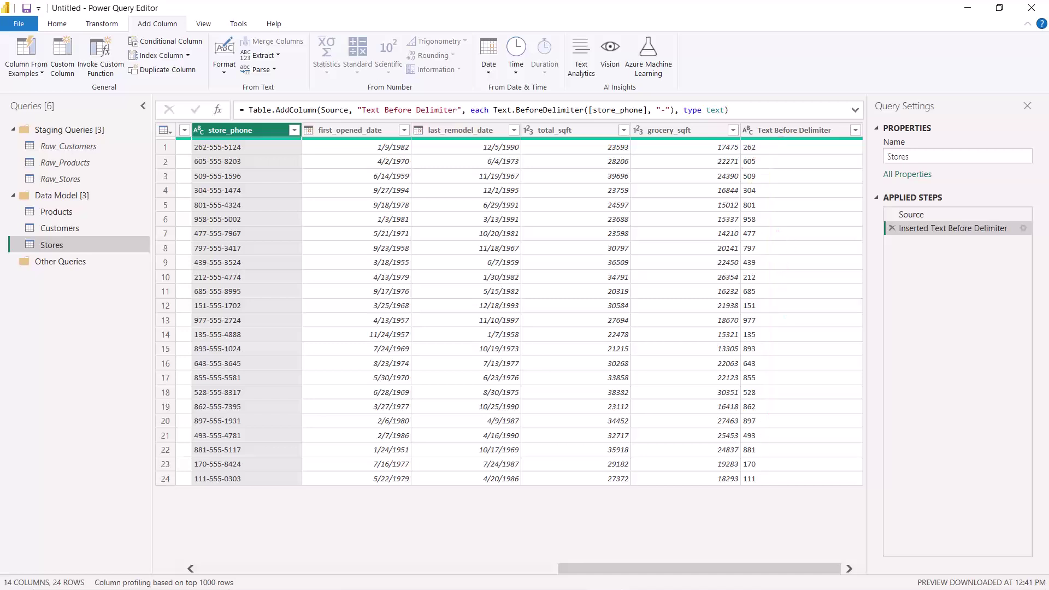
left_click(278, 60)
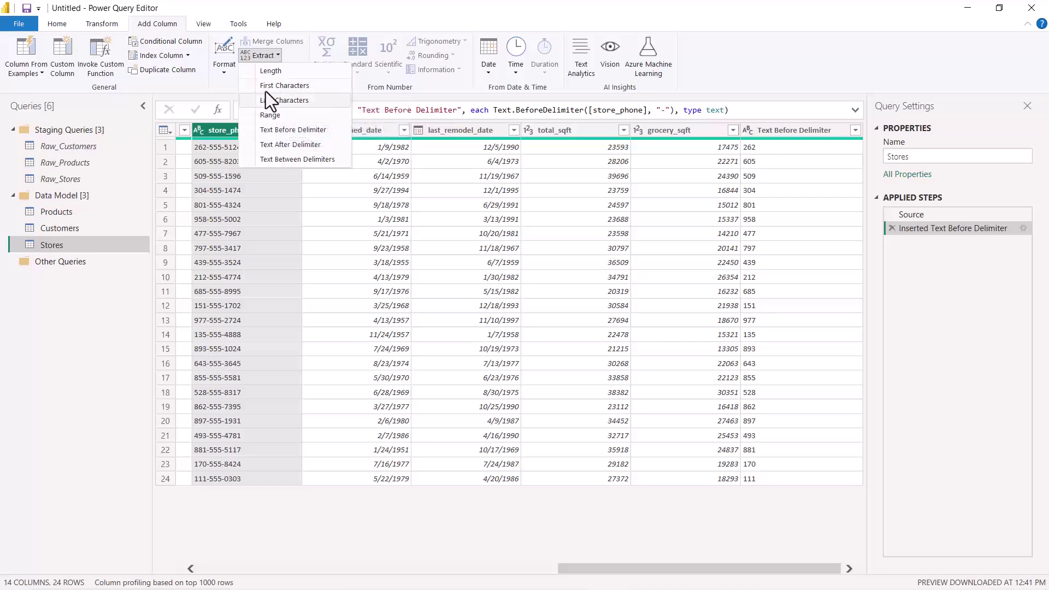
left_click(782, 84)
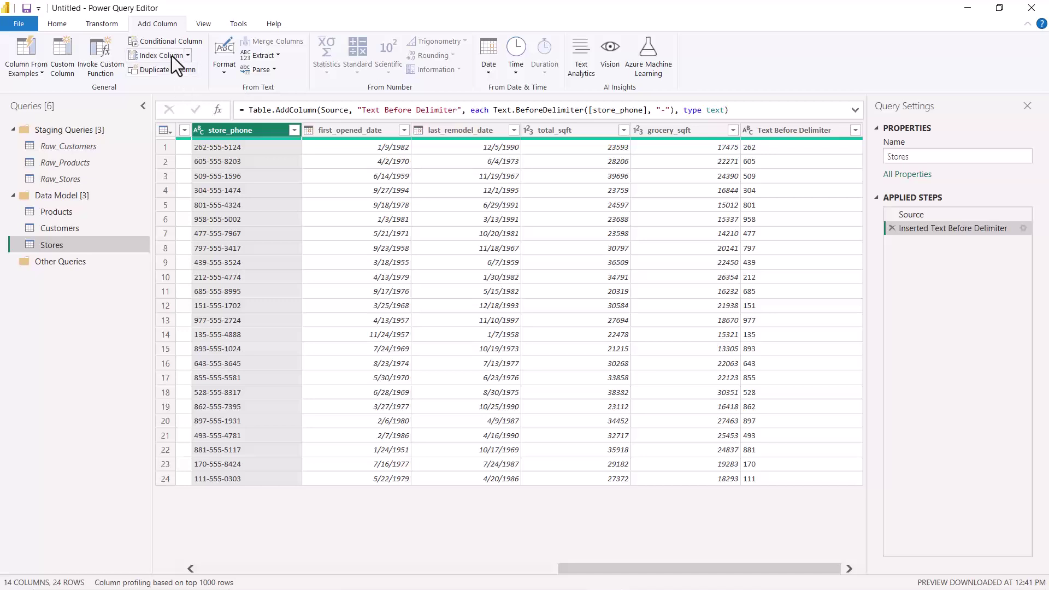